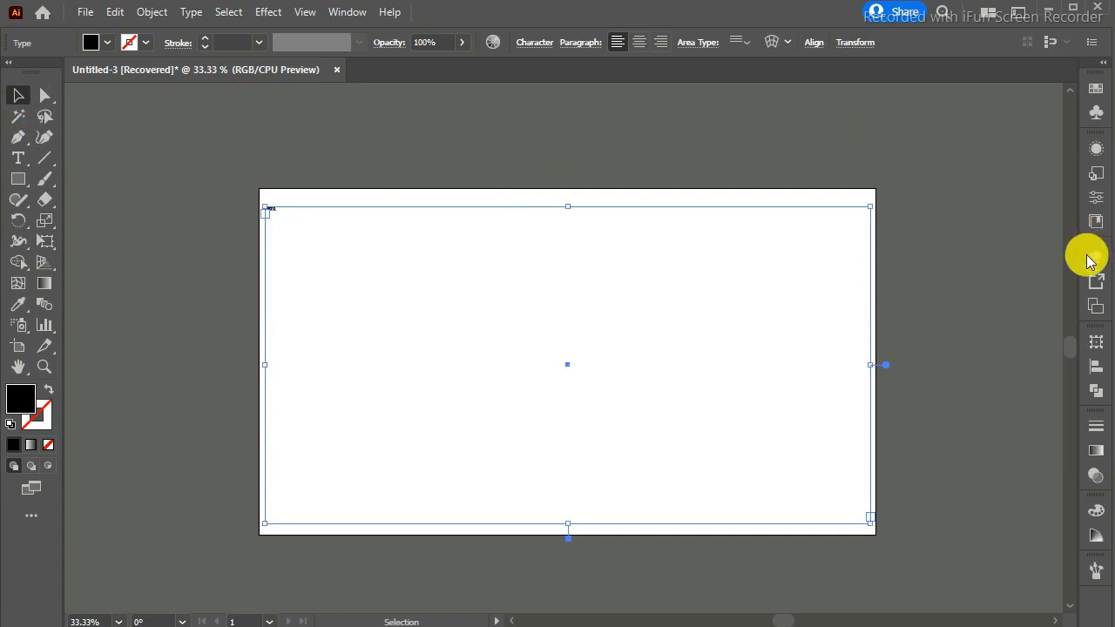
# Step: Set the RETRO text to the Ethnocentric Regular font at 250 pt and centre-align its paragraph
pyautogui.click(1097, 200)
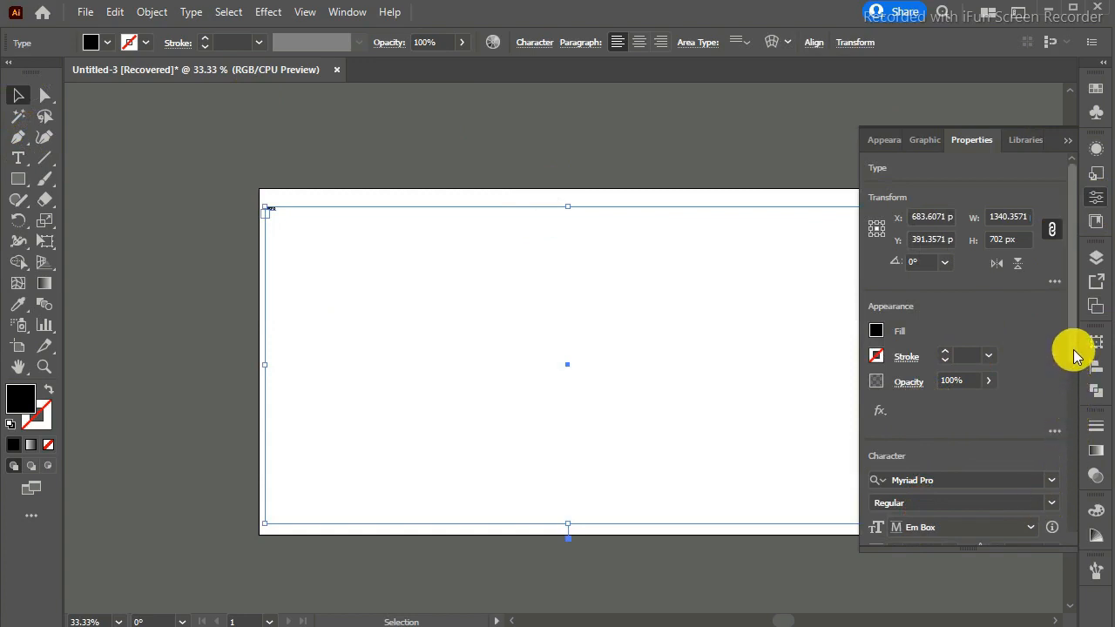
pyautogui.scroll(-3, 1071, 366)
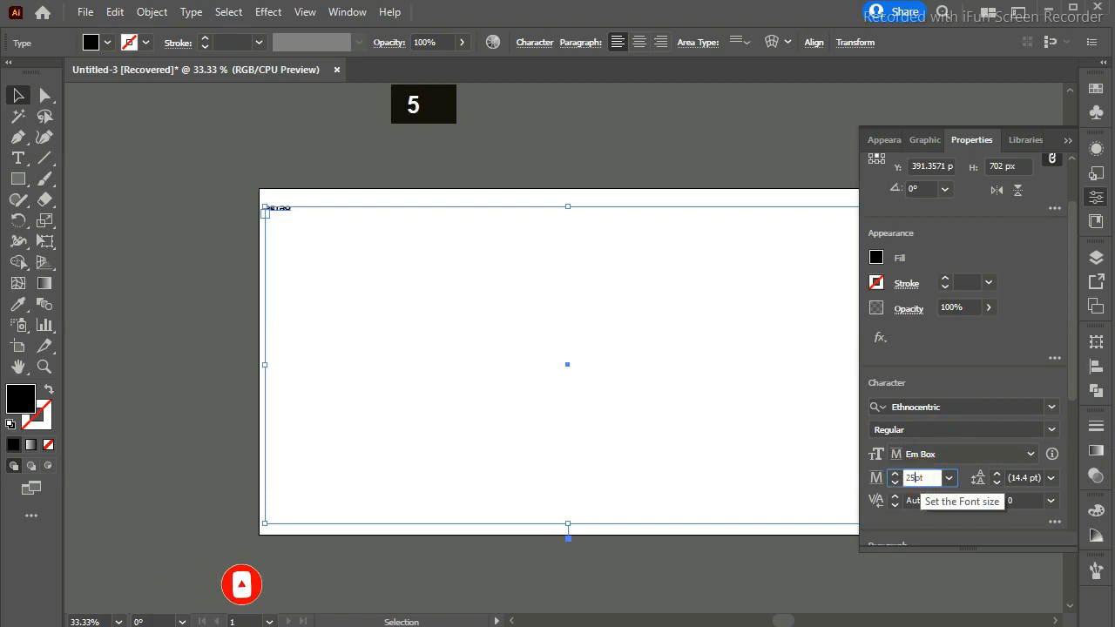
pyautogui.press('Return')
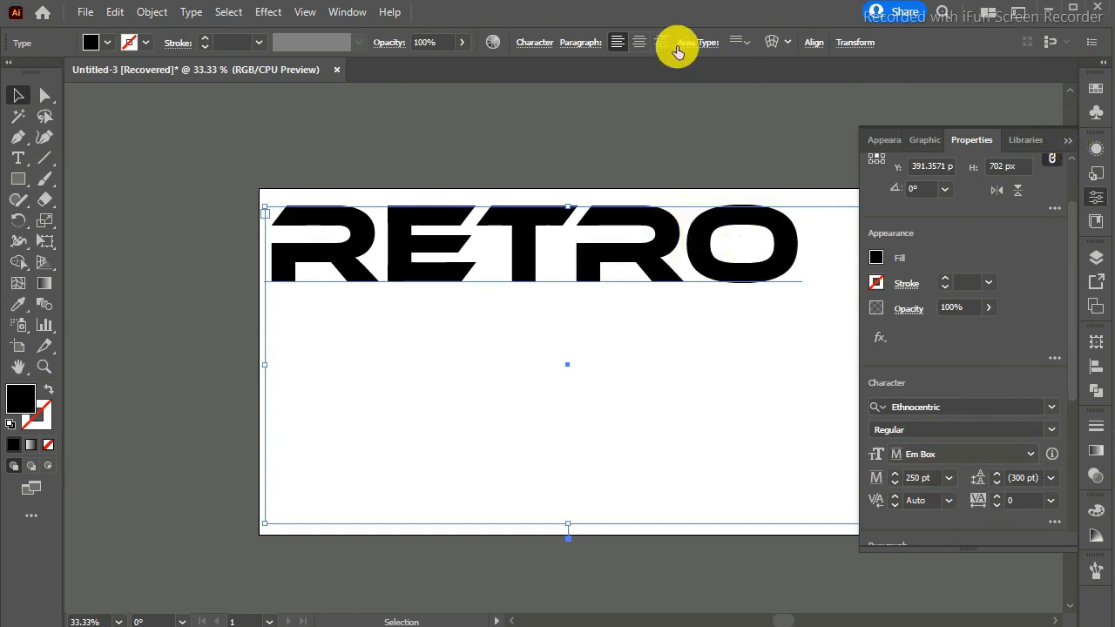
pyautogui.click(639, 42)
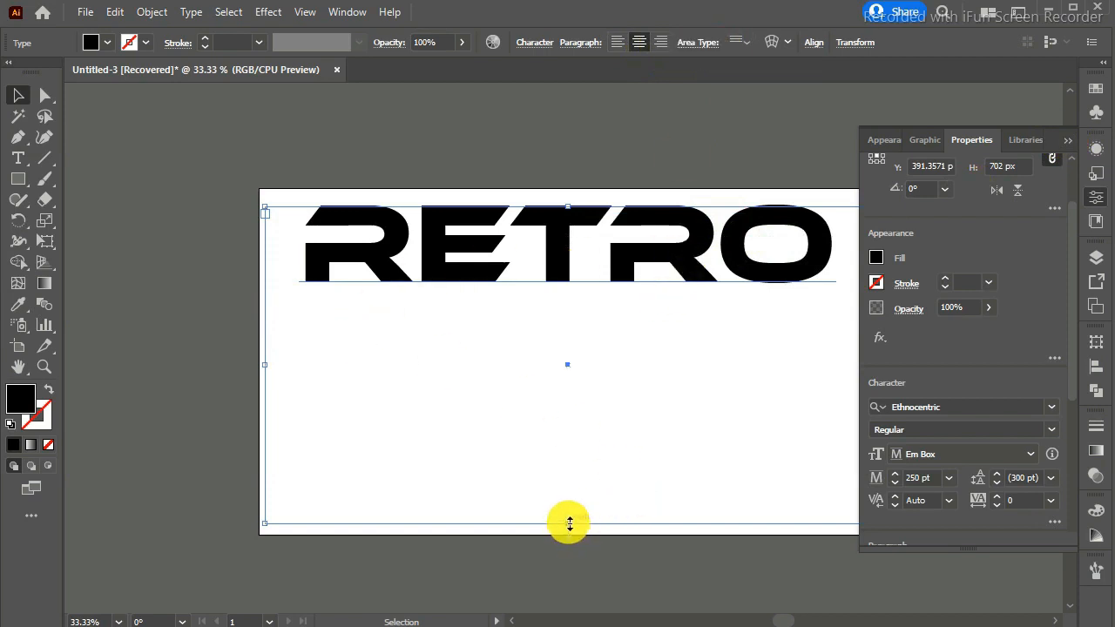
# Step: Shrink the text frame to fit the word RETRO and centre it on the artboard
pyautogui.moveTo(569, 523); pyautogui.dragTo(582, 294)
pyautogui.moveTo(642, 250); pyautogui.dragTo(651, 371)
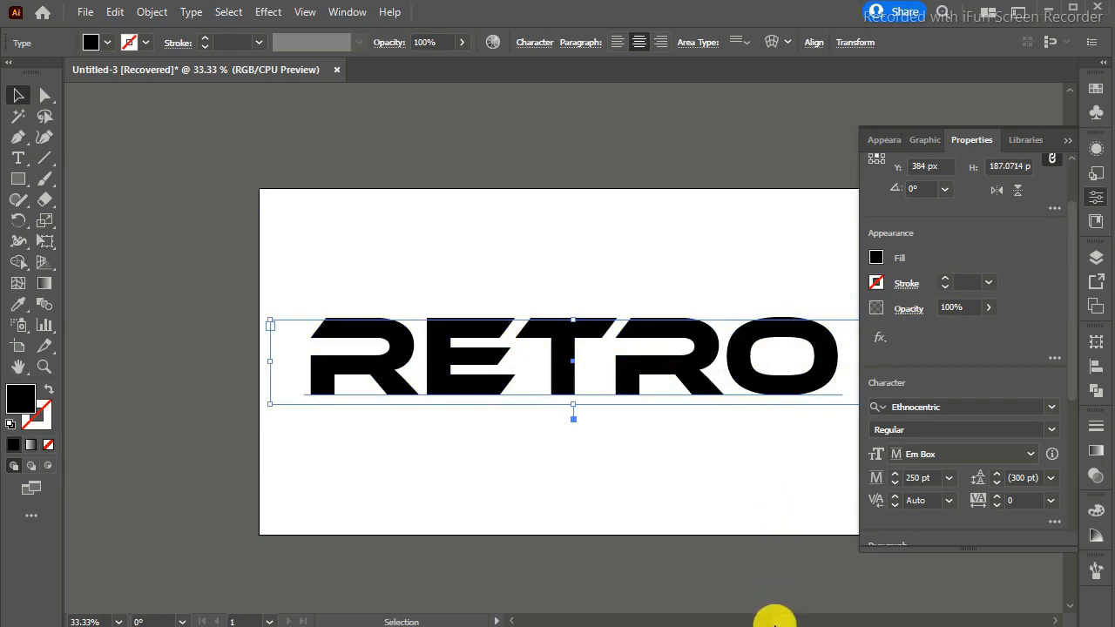
pyautogui.moveTo(780, 621); pyautogui.dragTo(784, 621)
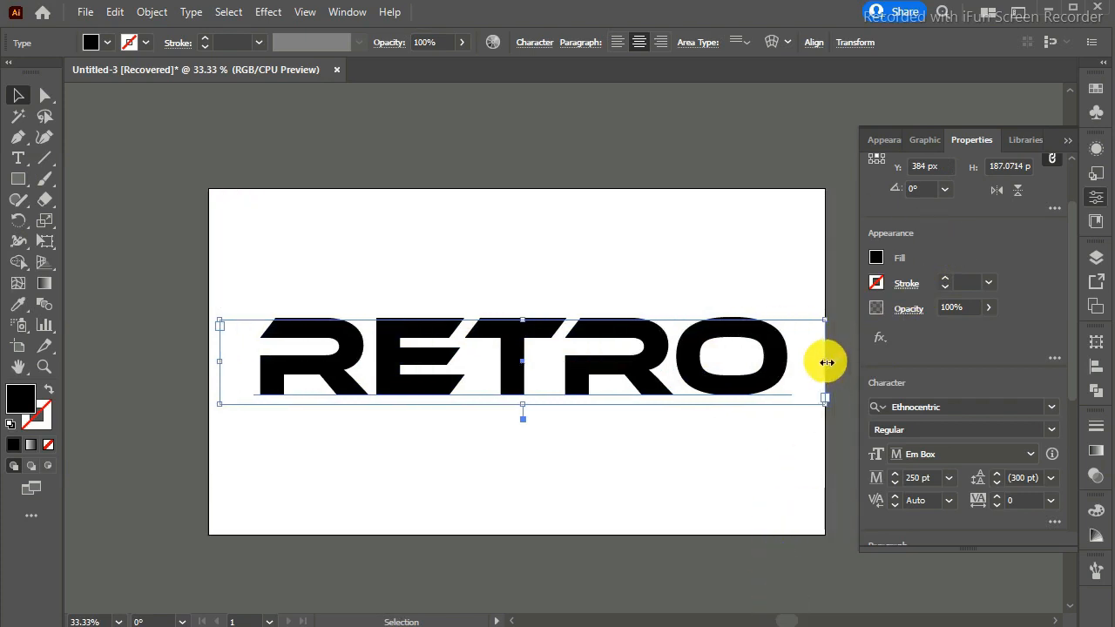
pyautogui.moveTo(827, 361); pyautogui.dragTo(761, 373)
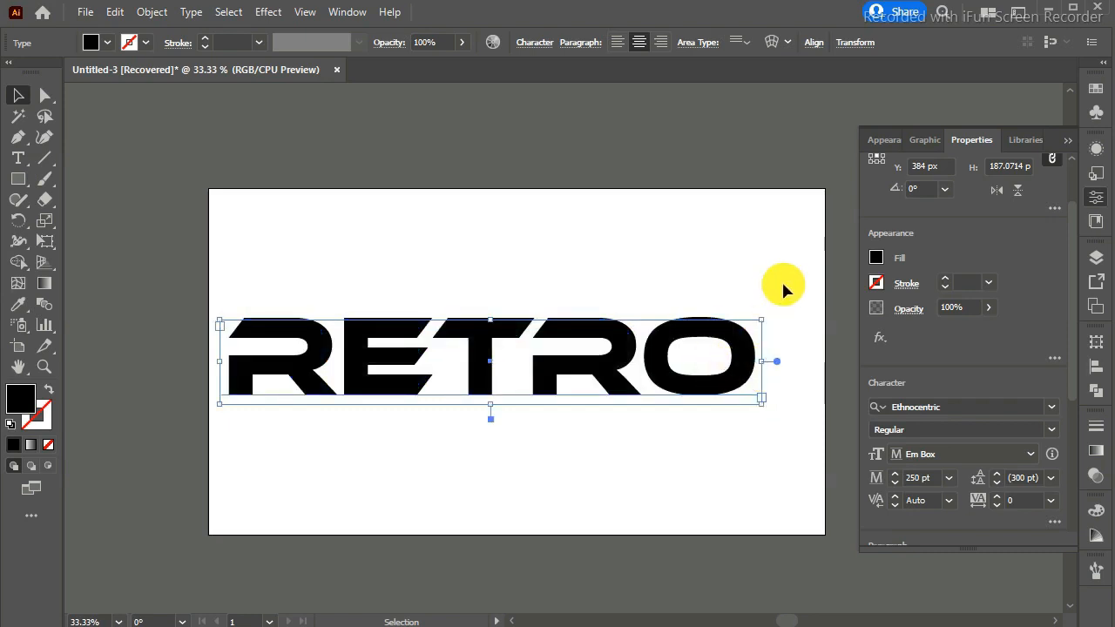
pyautogui.click(1094, 368)
pyautogui.click(918, 381)
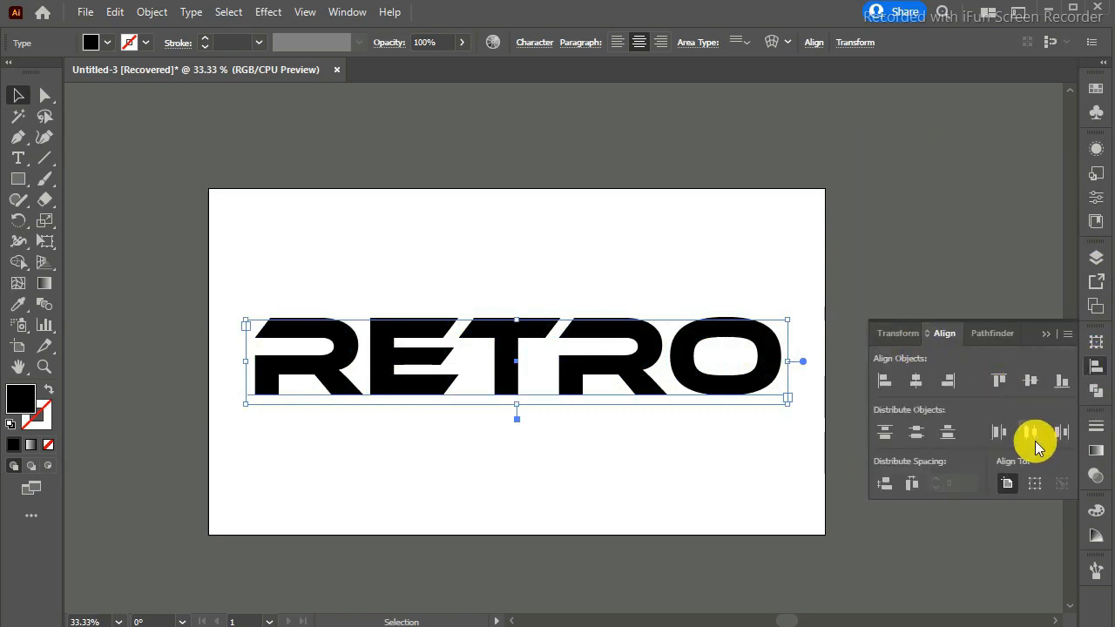
pyautogui.click(1046, 334)
# Step: Change the fill of the RETRO text to white
pyautogui.click(1099, 200)
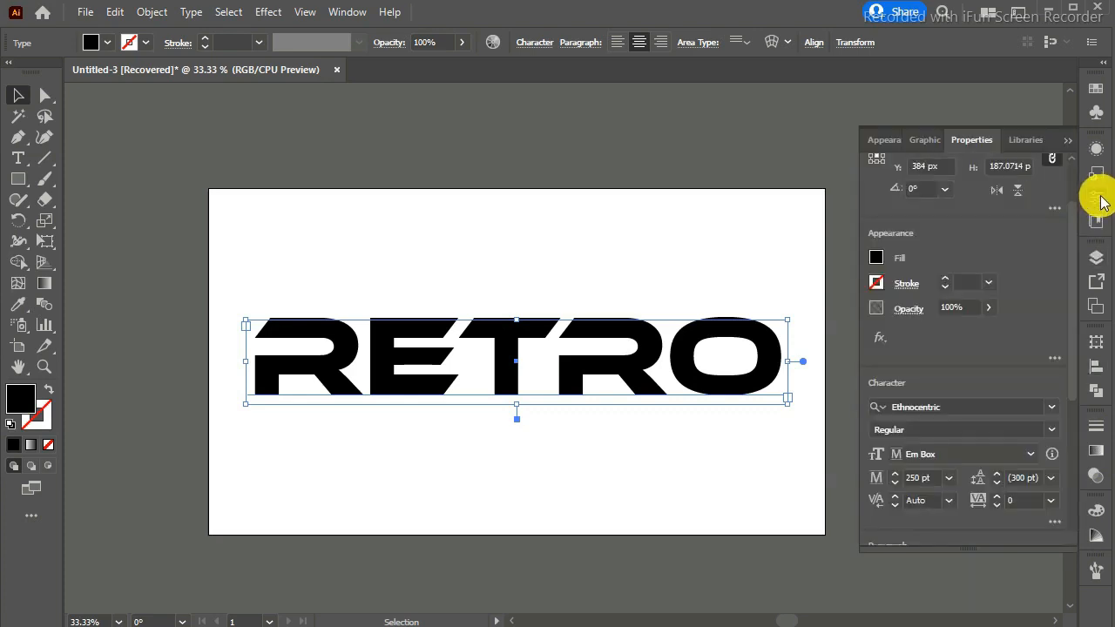
pyautogui.click(876, 260)
pyautogui.click(711, 324)
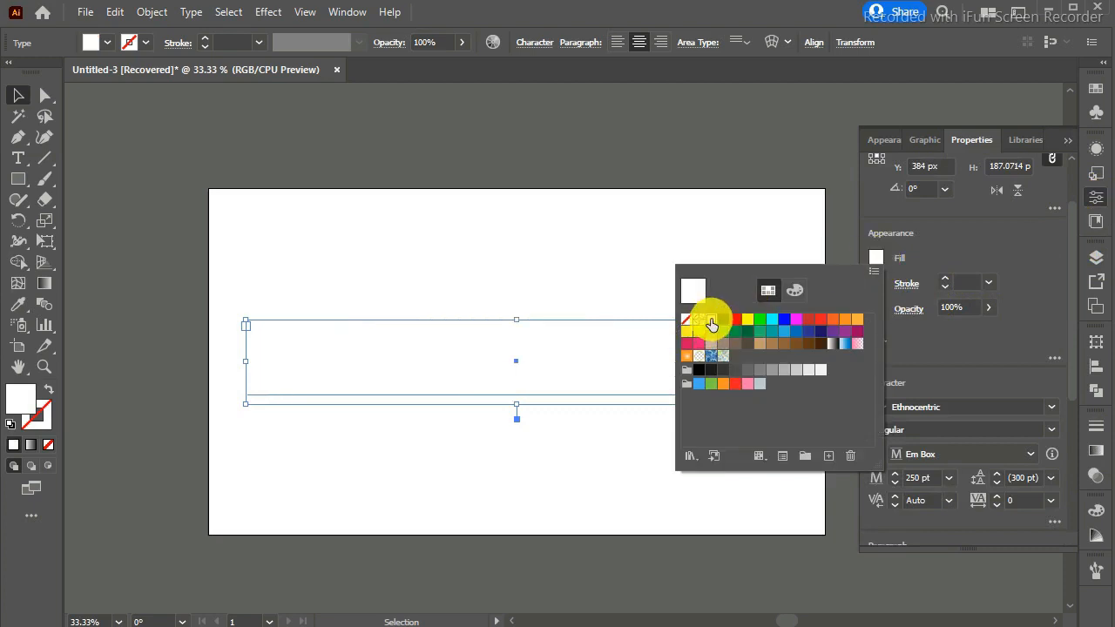
pyautogui.press('Return')
pyautogui.press('Return')
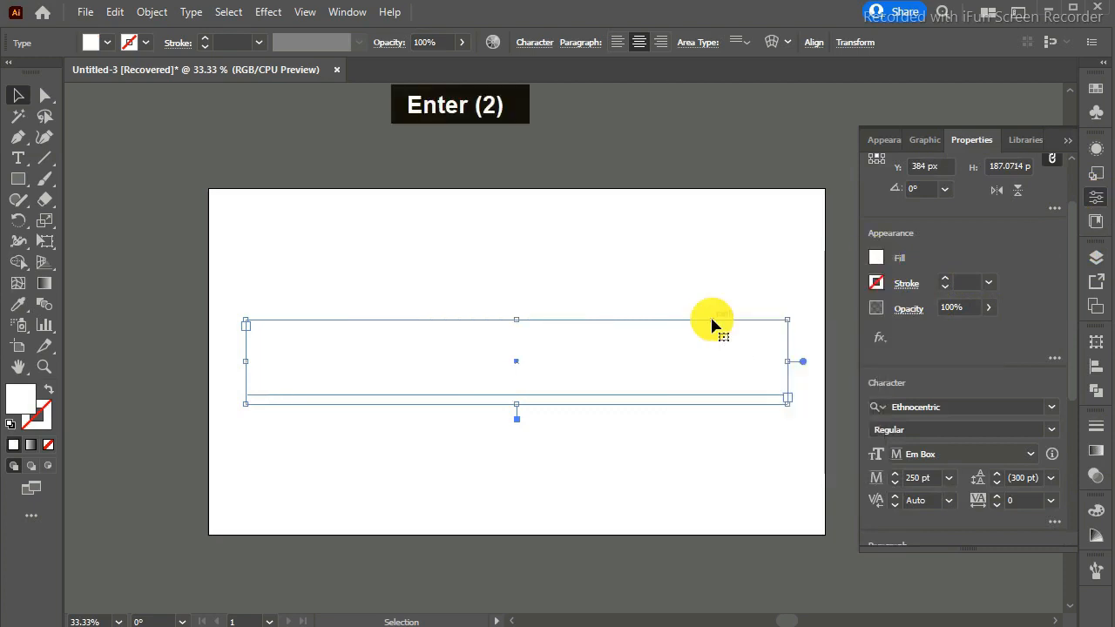
pyautogui.click(1068, 140)
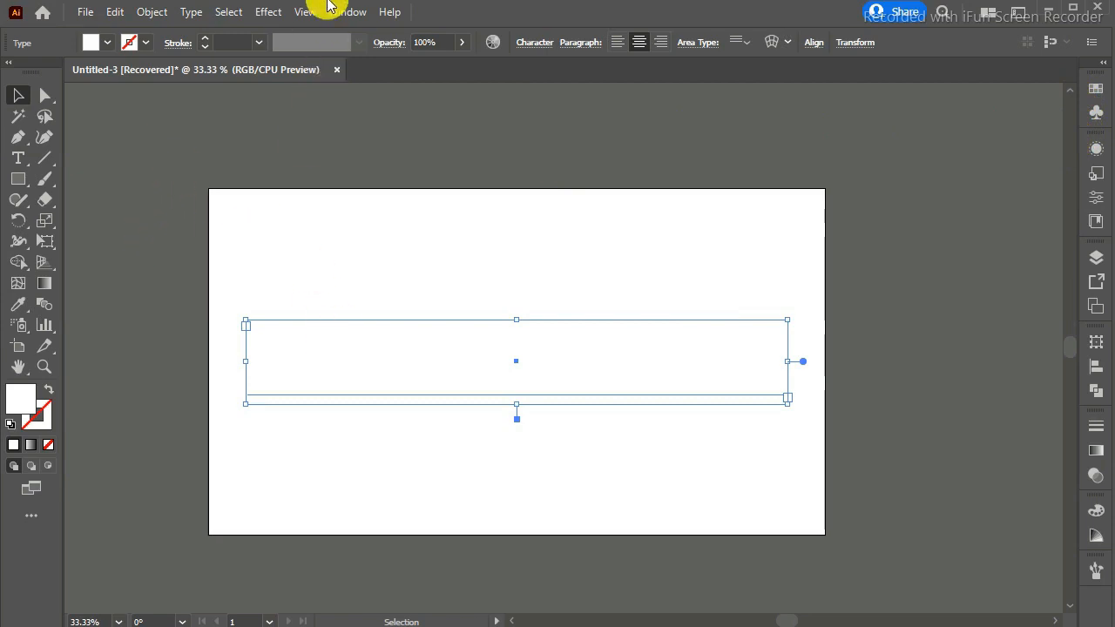
# Step: Start a classic 3D Extrude & Bevel effect on the text with the Isometric Top position and Plastic Shading surface
pyautogui.click(270, 19)
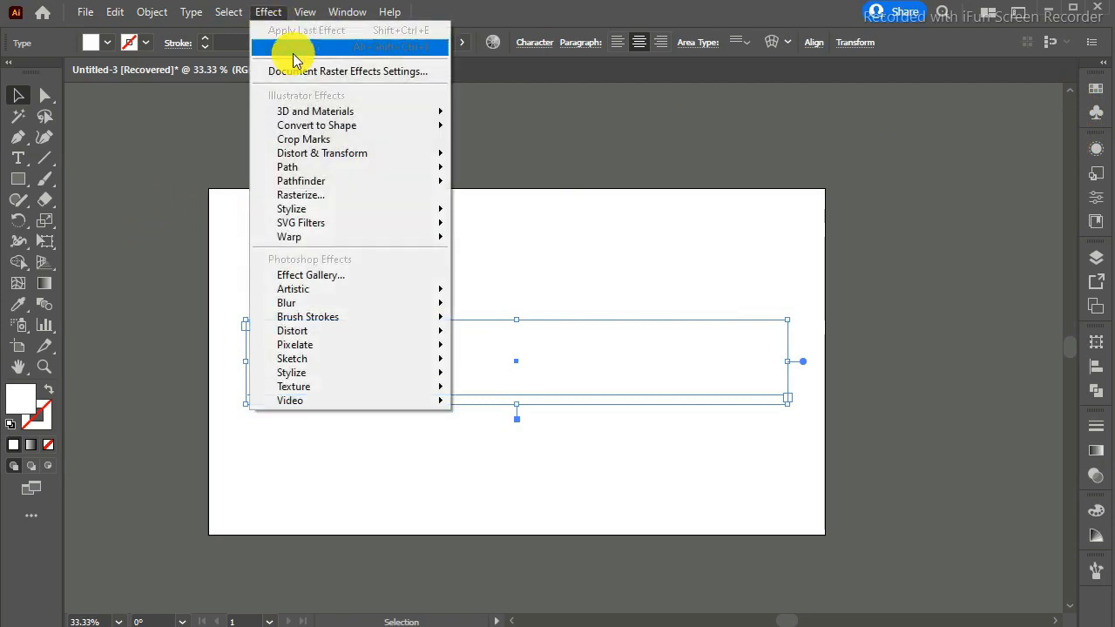
pyautogui.moveTo(312, 111)
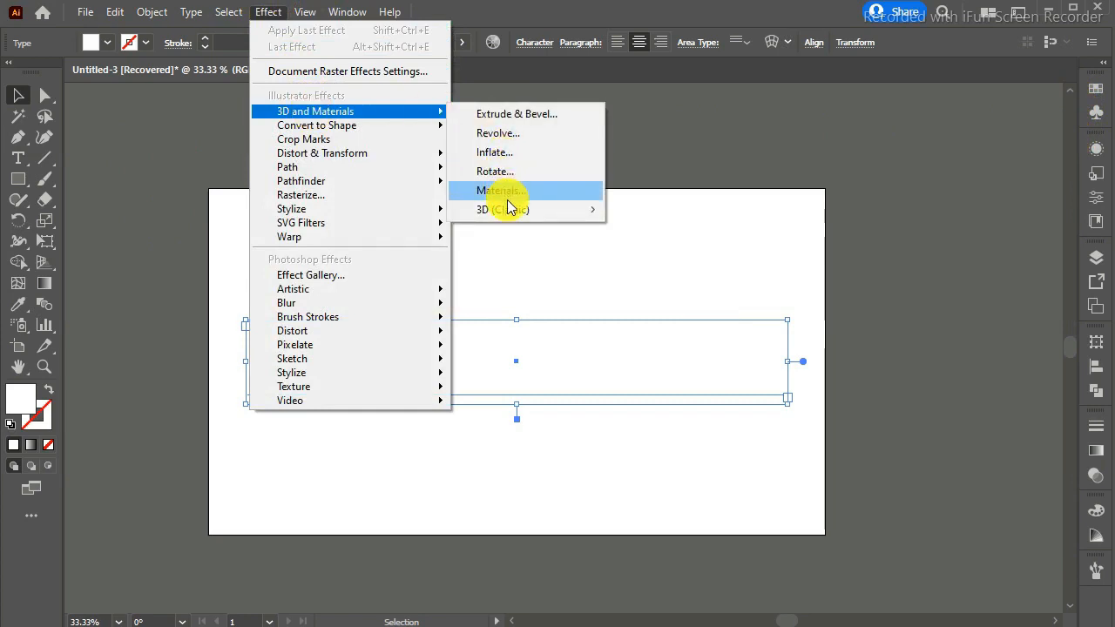
pyautogui.moveTo(505, 210)
pyautogui.click(662, 210)
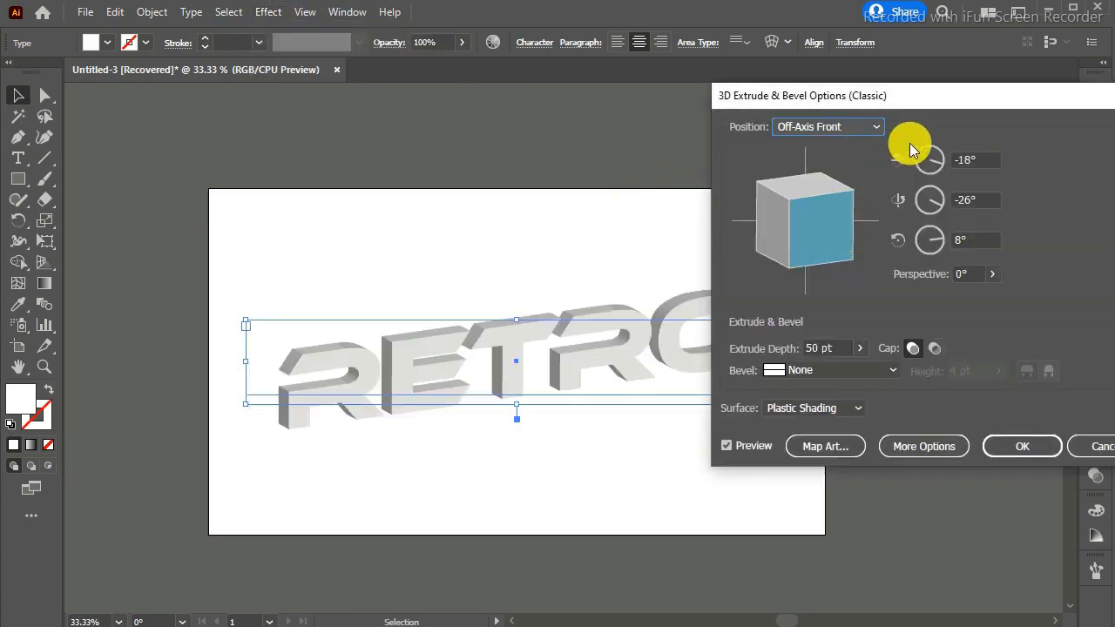
pyautogui.click(870, 129)
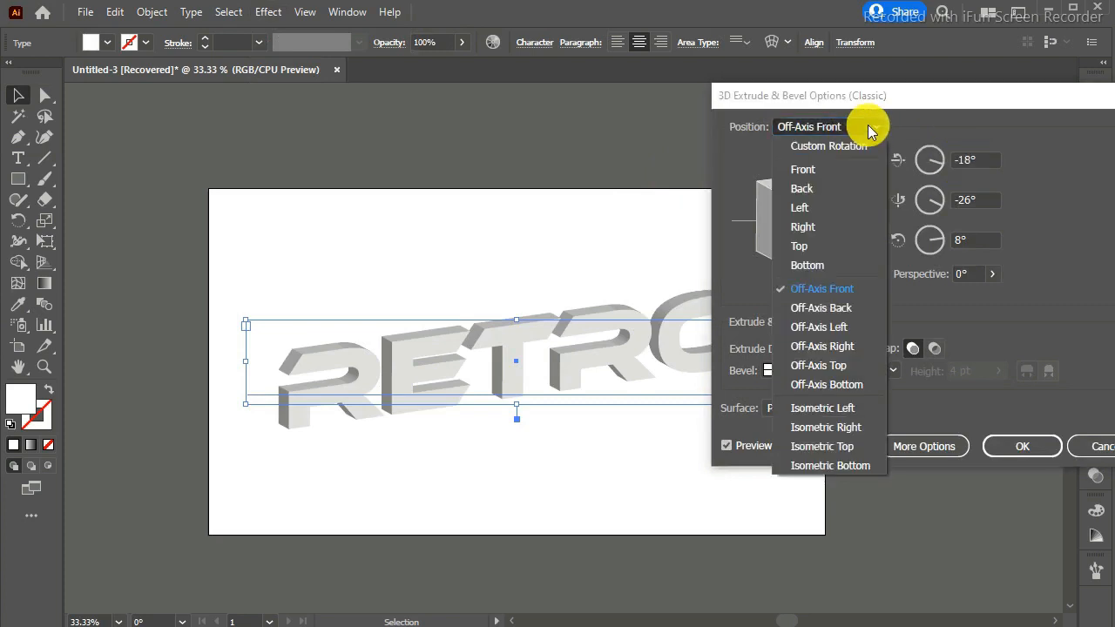
pyautogui.click(826, 448)
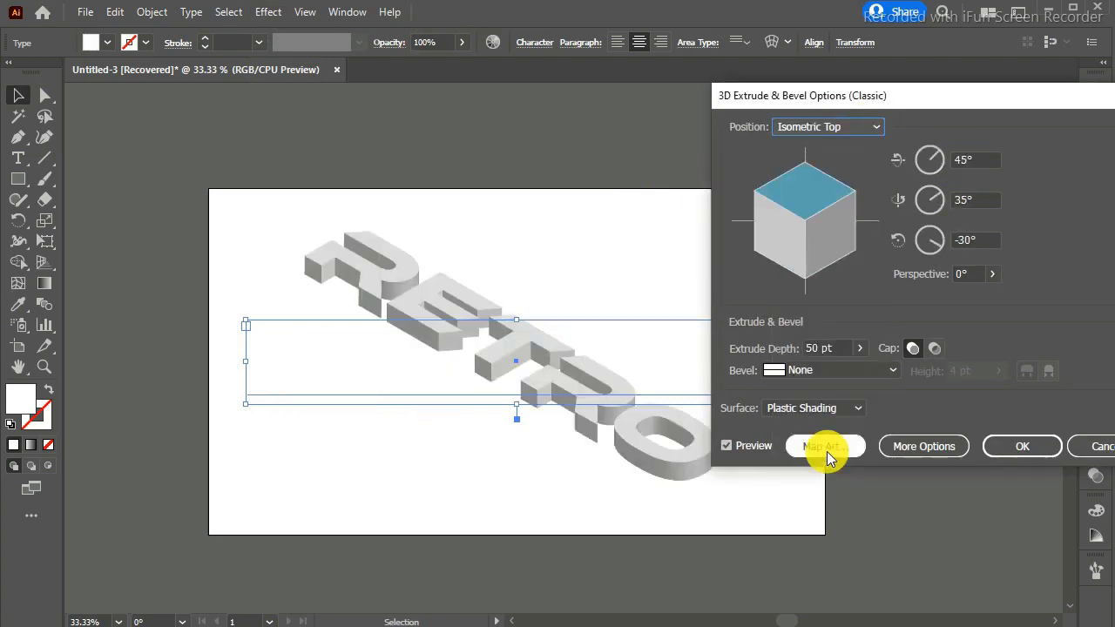
pyautogui.click(849, 406)
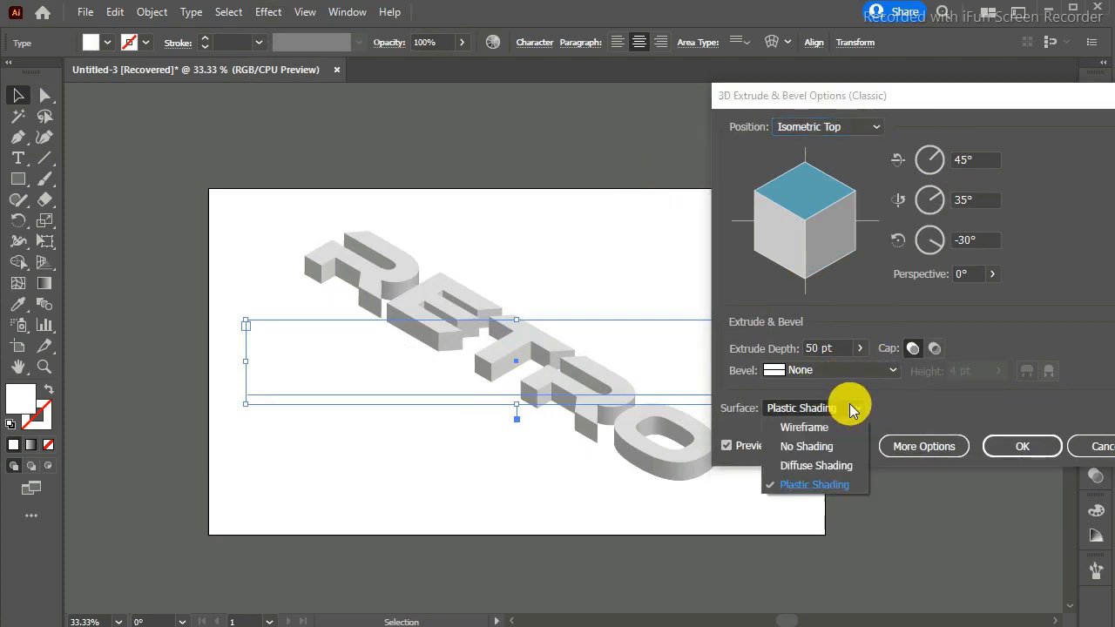
pyautogui.click(850, 407)
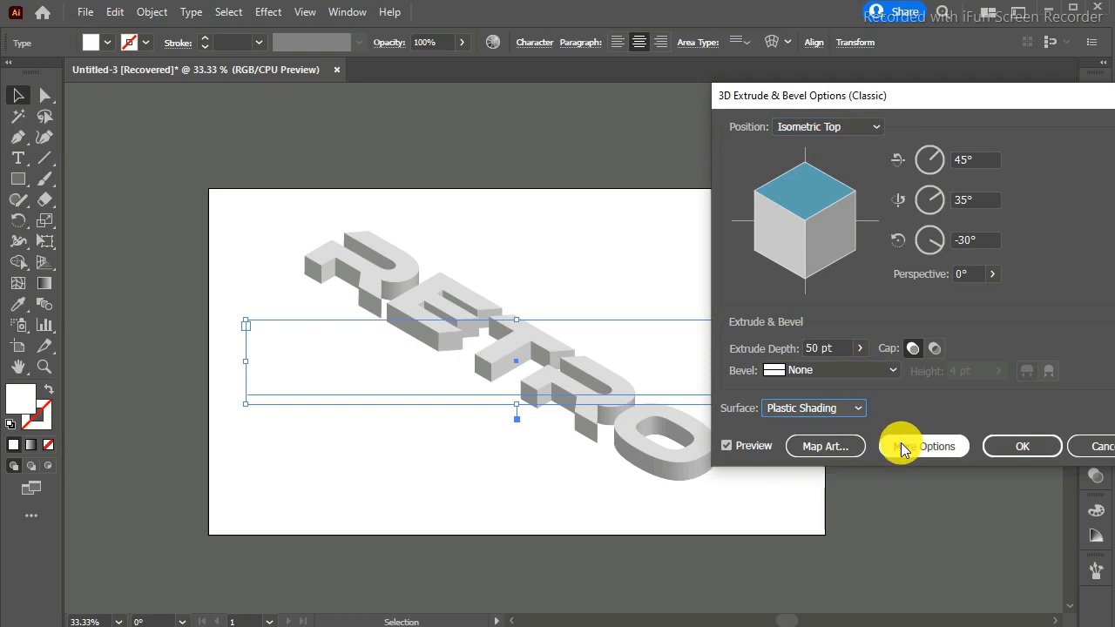
# Step: Set the extrude depth to 20 pt, enable Draw Hidden Faces and Preserve Spot Colors, and apply the 3D effect
pyautogui.click(812, 347)
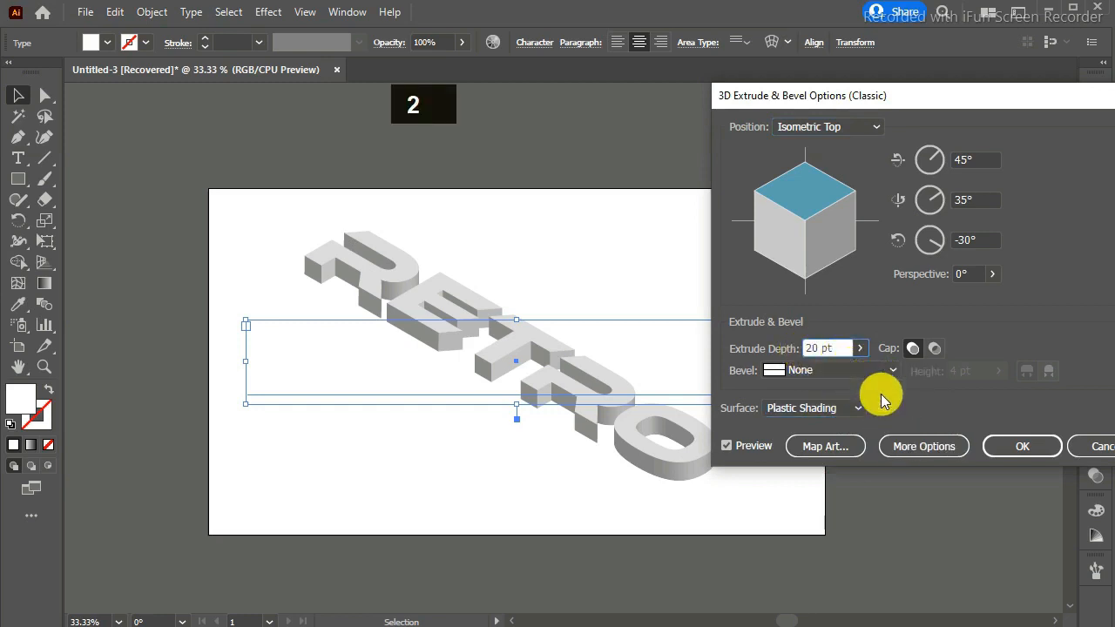
pyautogui.click(921, 447)
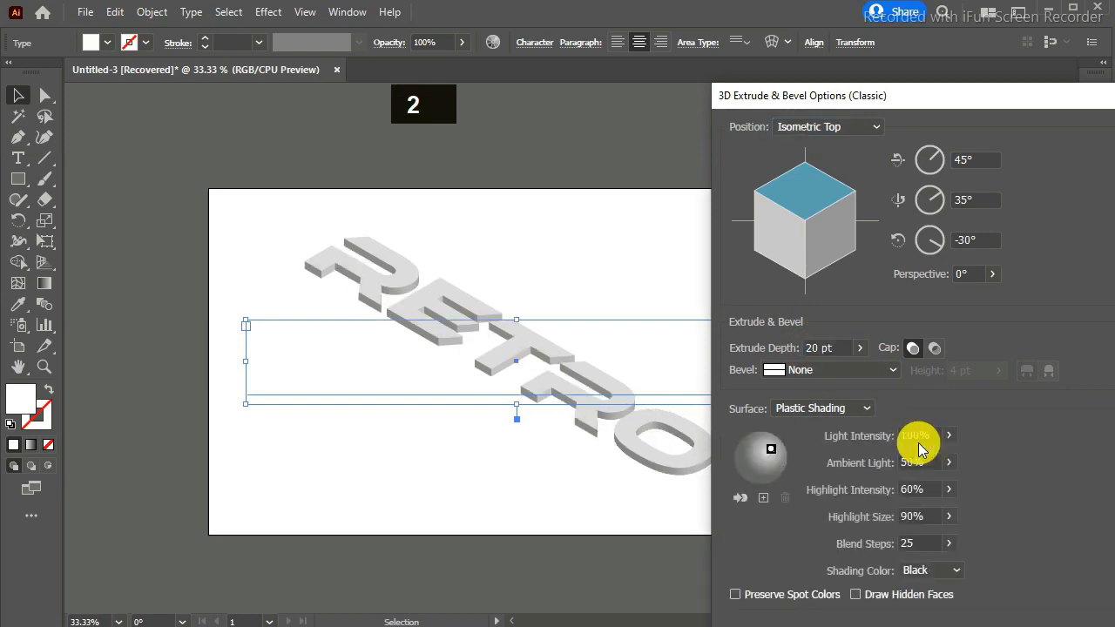
pyautogui.click(860, 600)
pyautogui.click(762, 598)
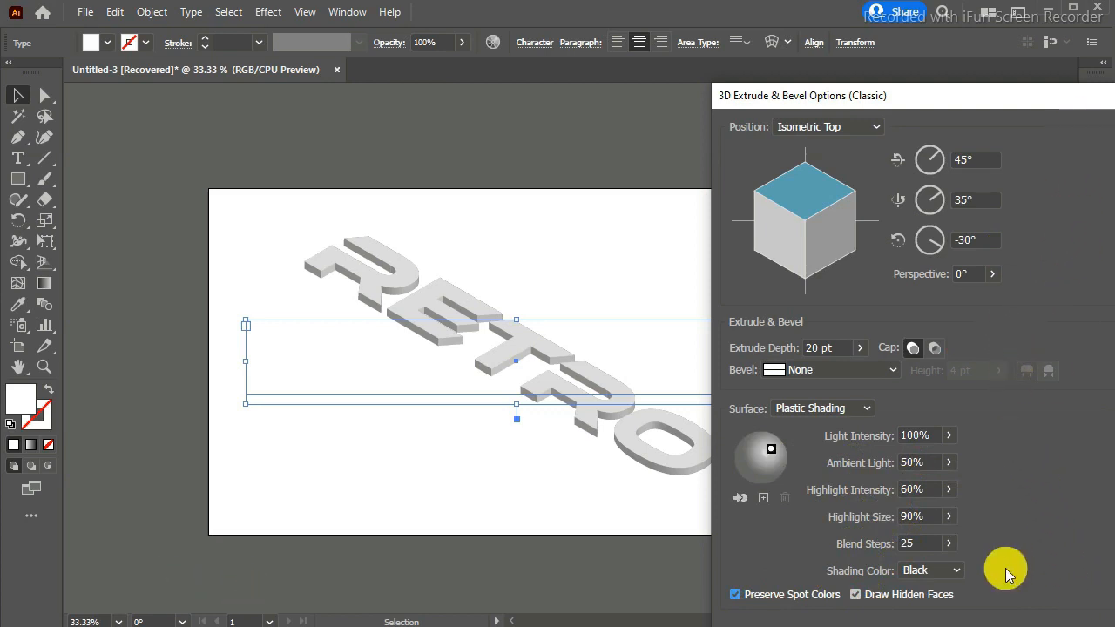
pyautogui.moveTo(995, 102); pyautogui.dragTo(958, 26)
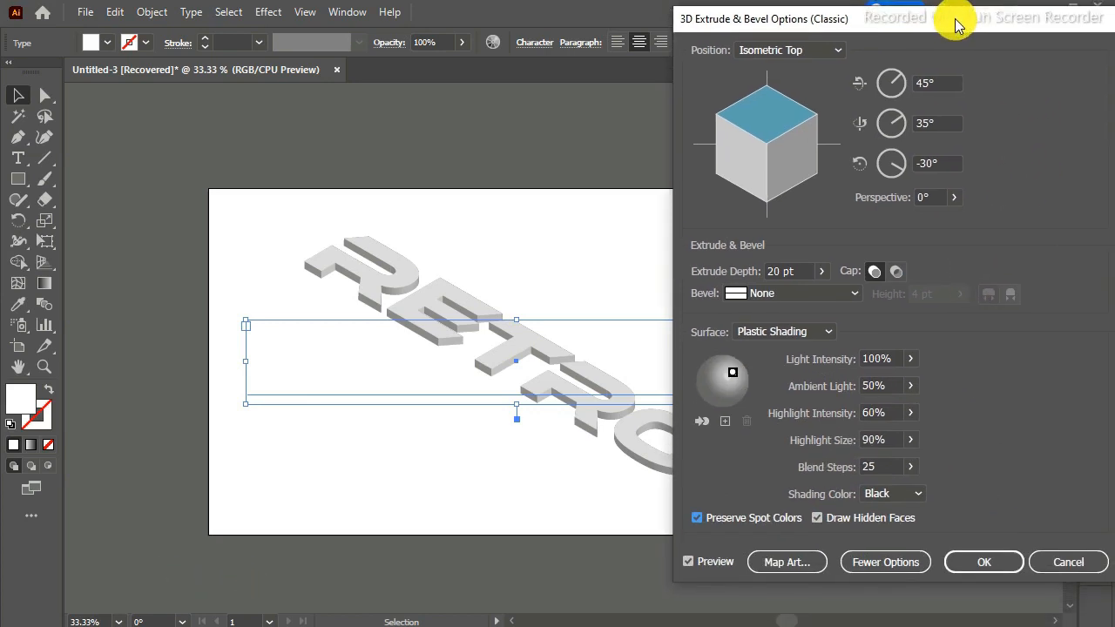
pyautogui.click(969, 562)
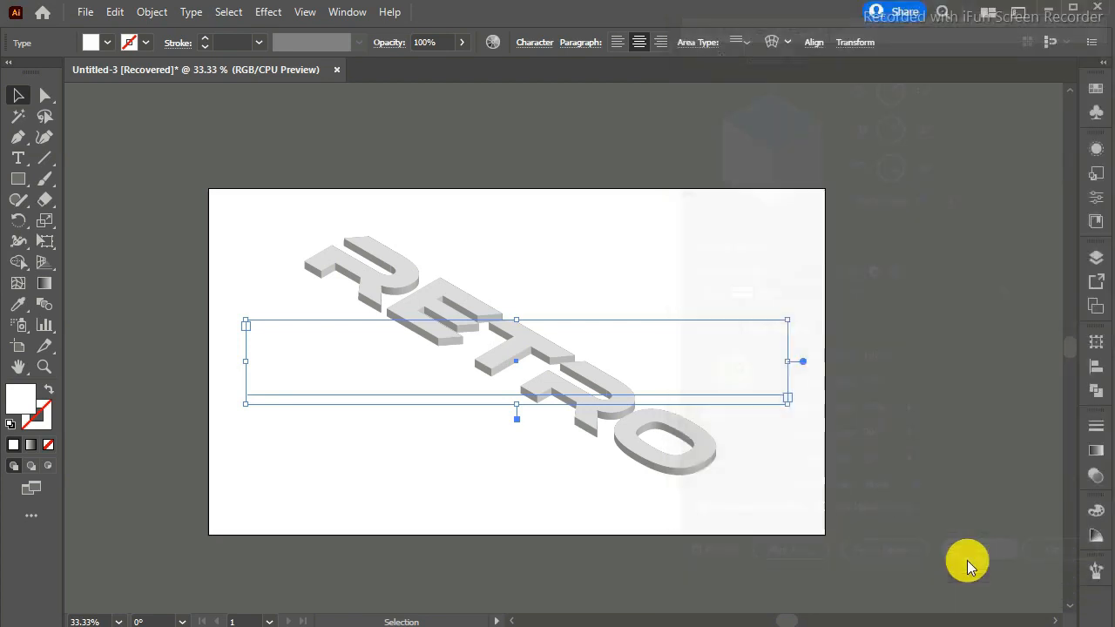
pyautogui.click(679, 500)
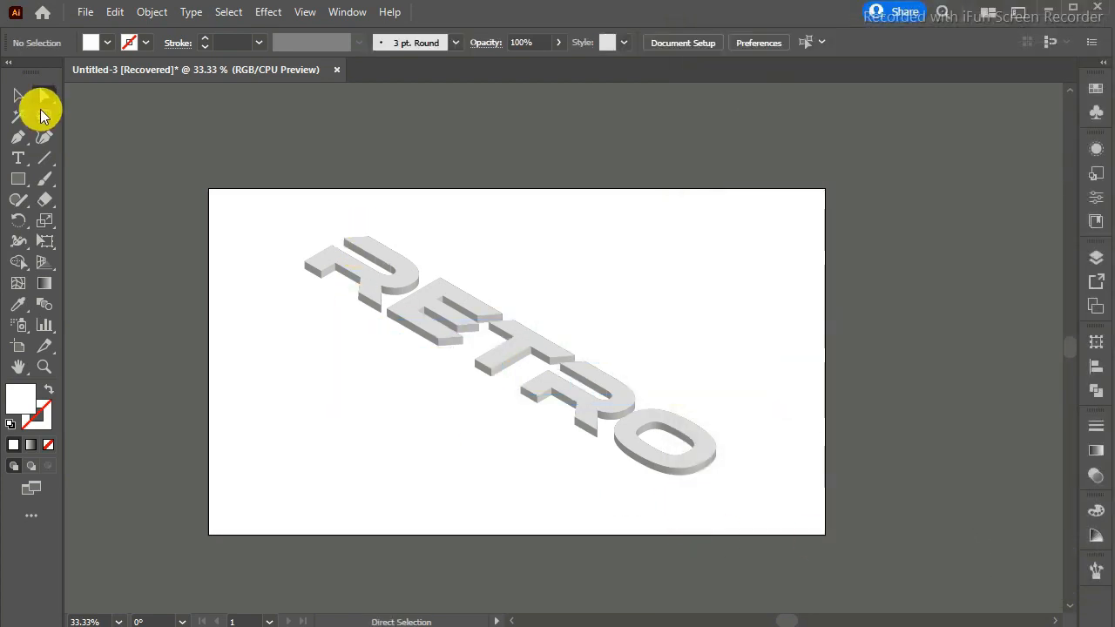
# Step: Expand the appearance of the extruded RETRO text into editable shapes
pyautogui.click(404, 272)
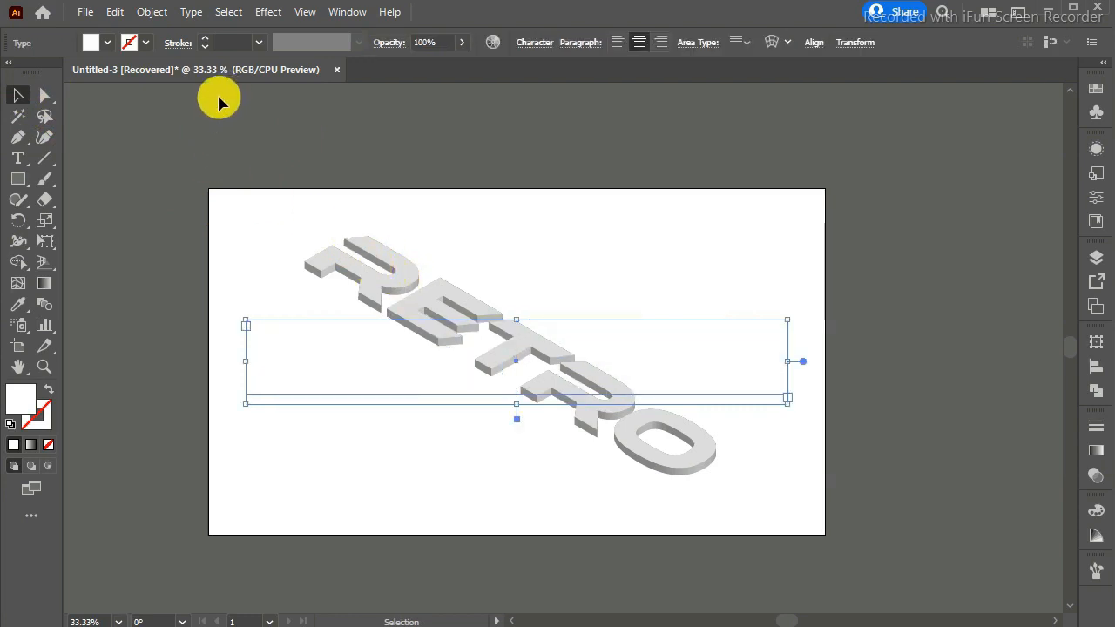
pyautogui.click(149, 12)
pyautogui.click(246, 227)
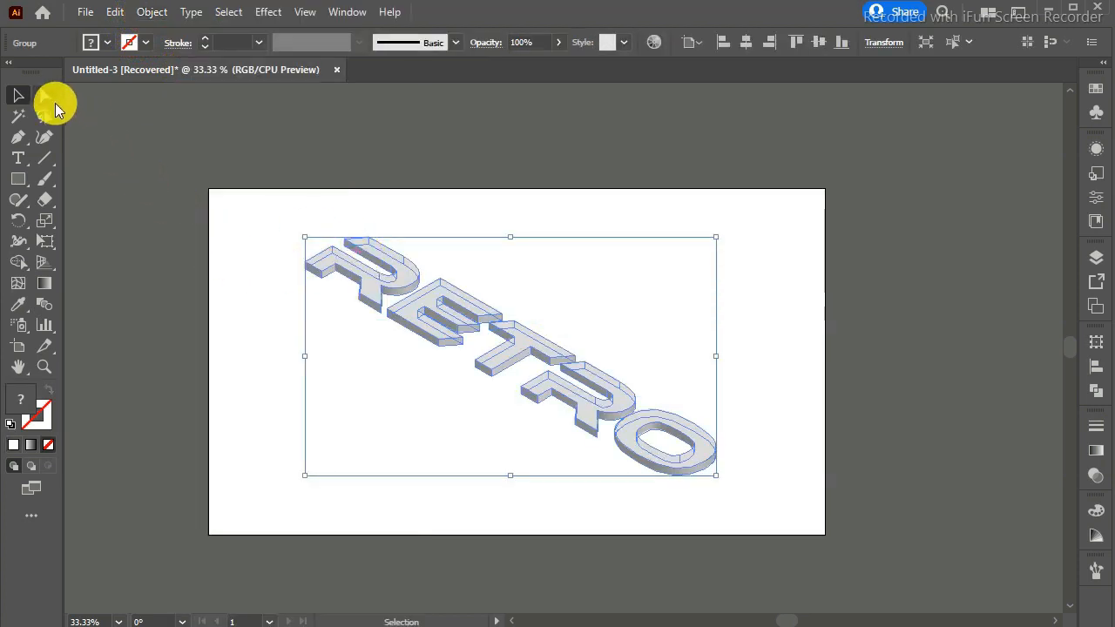
# Step: Select only the top faces of all the RETRO letters and cut them out of the artwork
pyautogui.click(44, 95)
pyautogui.click(267, 215)
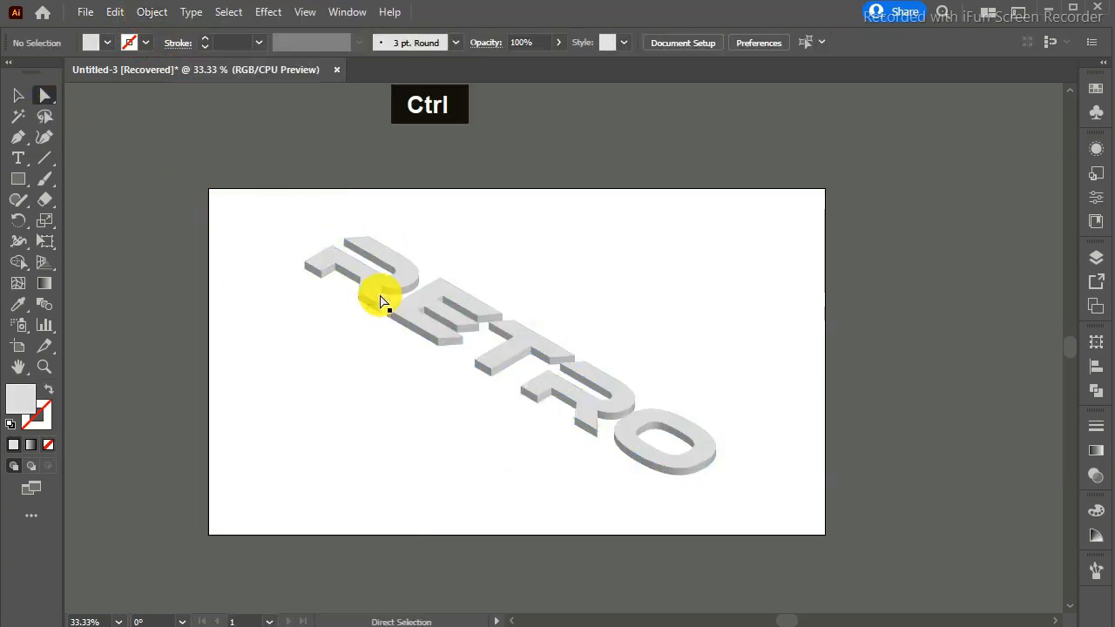
pyautogui.keyDown('shift'); pyautogui.click(404, 279); pyautogui.keyUp('shift')
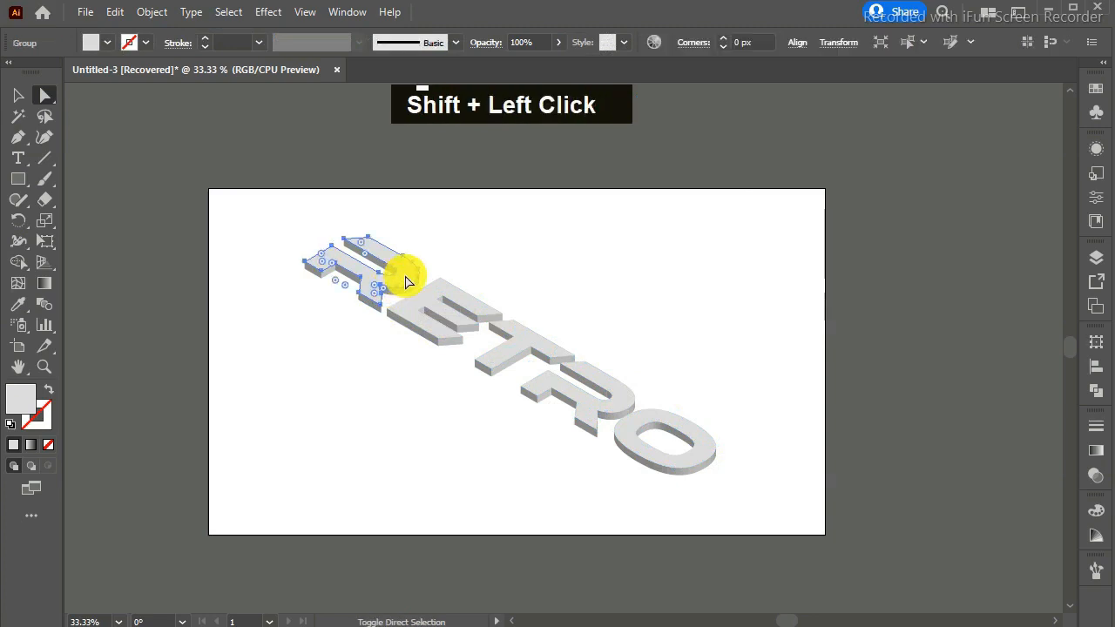
pyautogui.keyDown('shift'); pyautogui.click(469, 300); pyautogui.keyUp('shift')
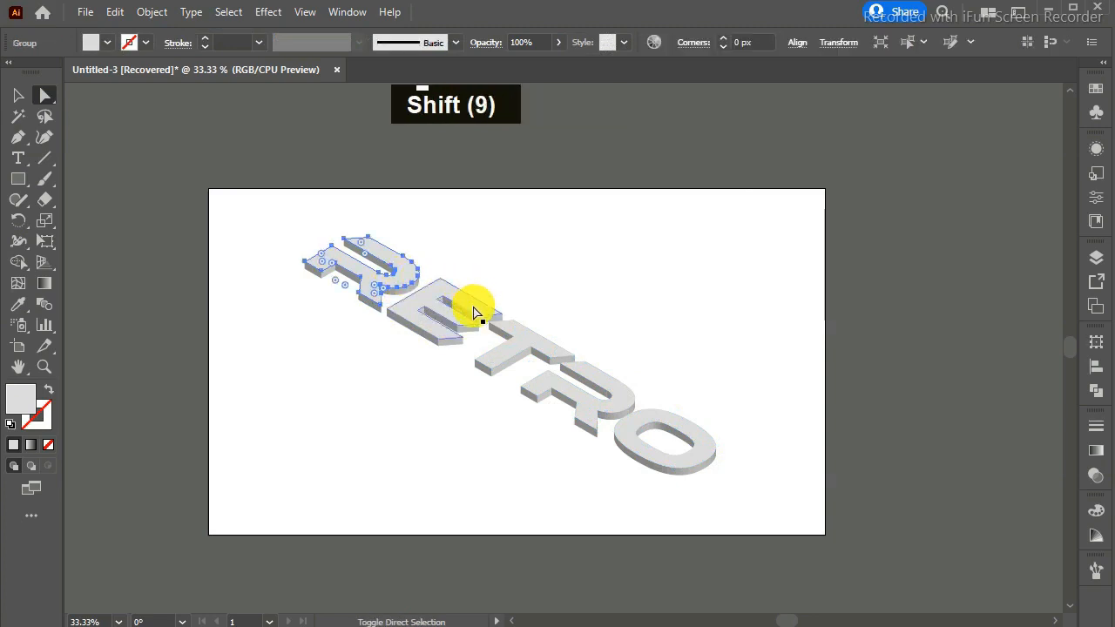
pyautogui.keyDown('shift'); pyautogui.click(527, 334); pyautogui.keyUp('shift')
pyautogui.keyDown('shift'); pyautogui.click(616, 397); pyautogui.keyUp('shift')
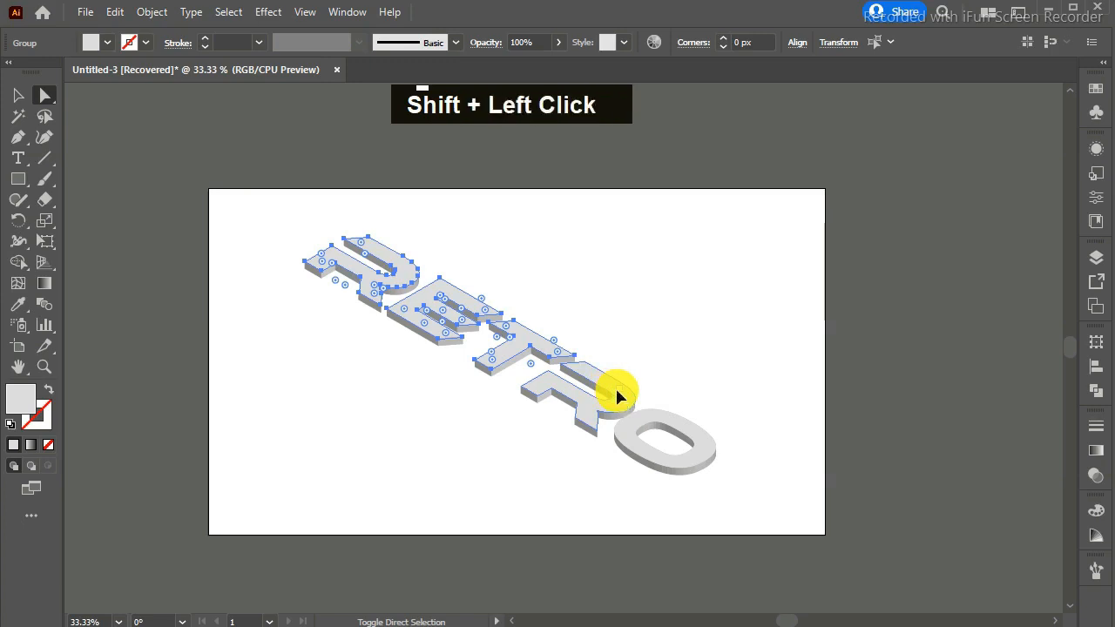
pyautogui.keyDown('shift'); pyautogui.click(671, 426); pyautogui.keyUp('shift')
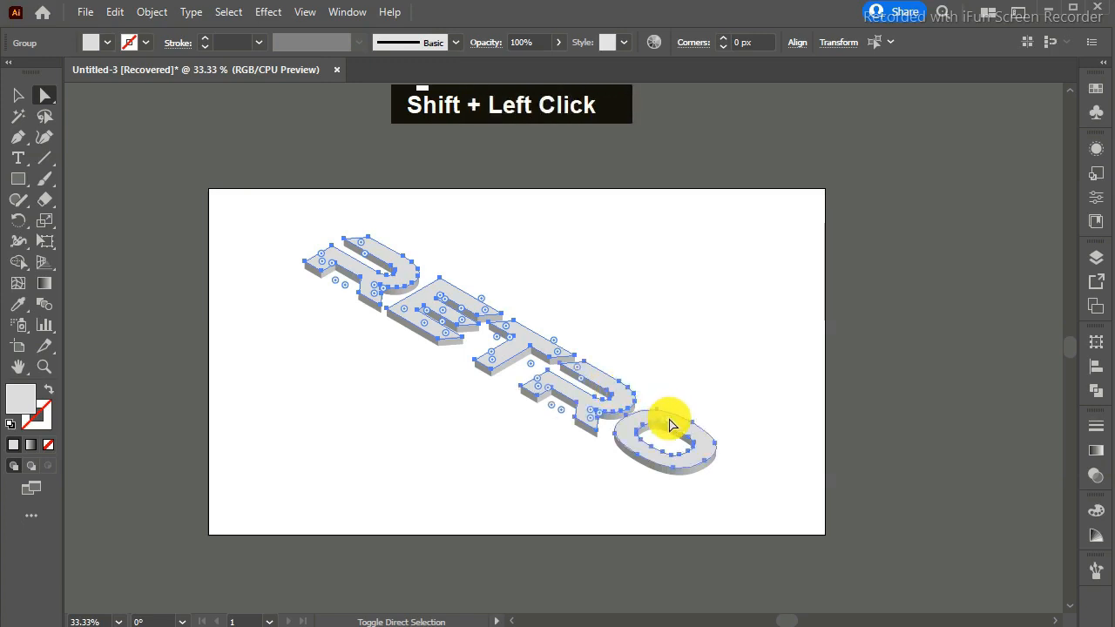
pyautogui.click(151, 11)
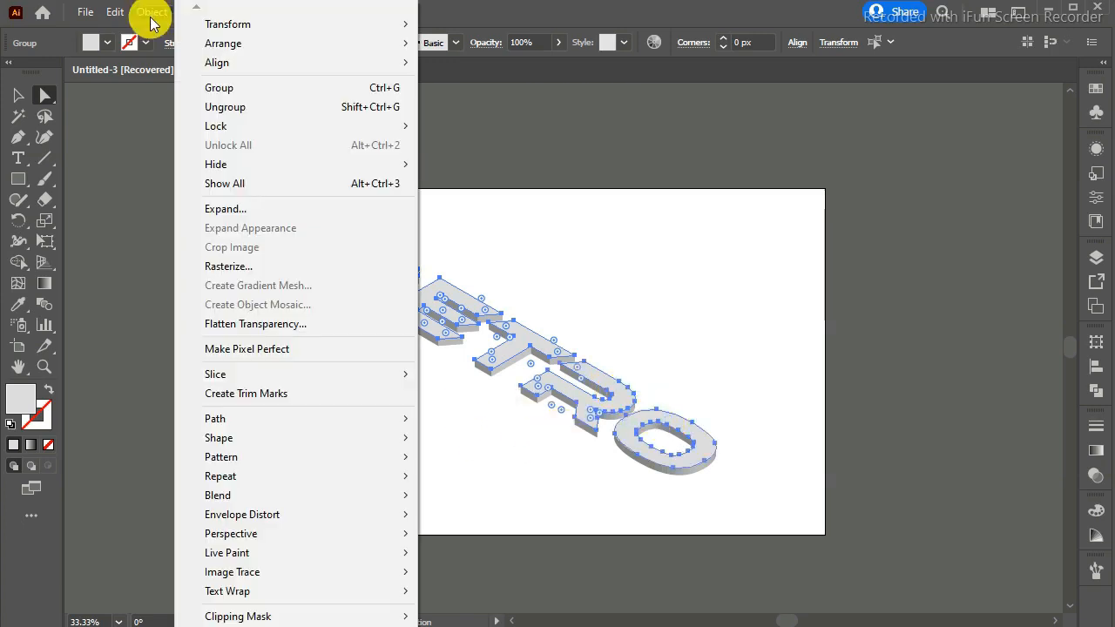
pyautogui.click(121, 16)
pyautogui.click(115, 11)
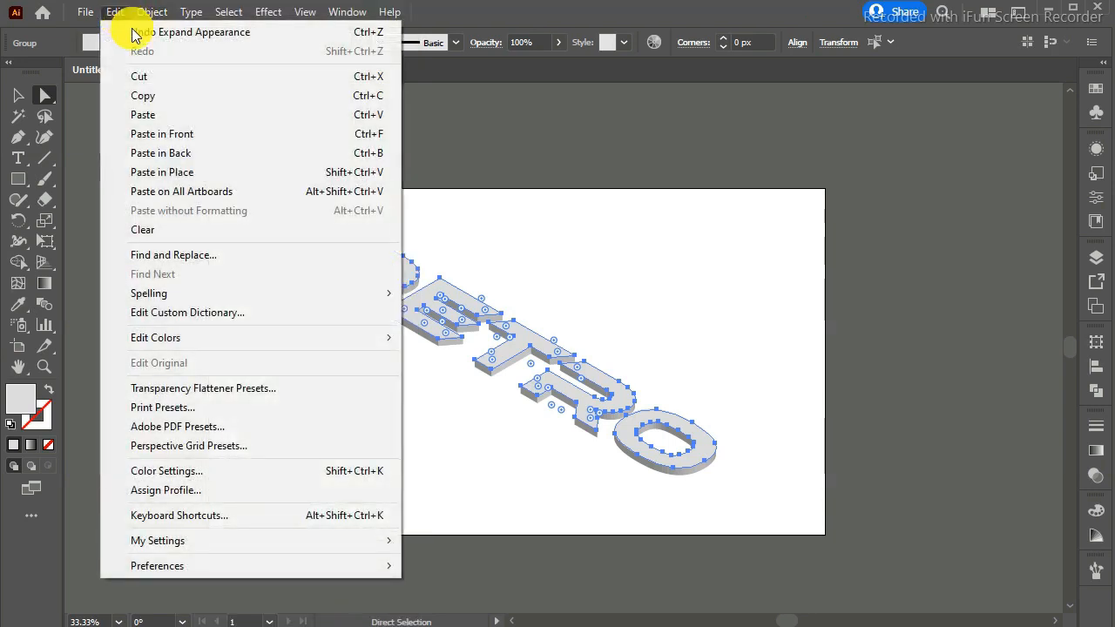
pyautogui.click(148, 77)
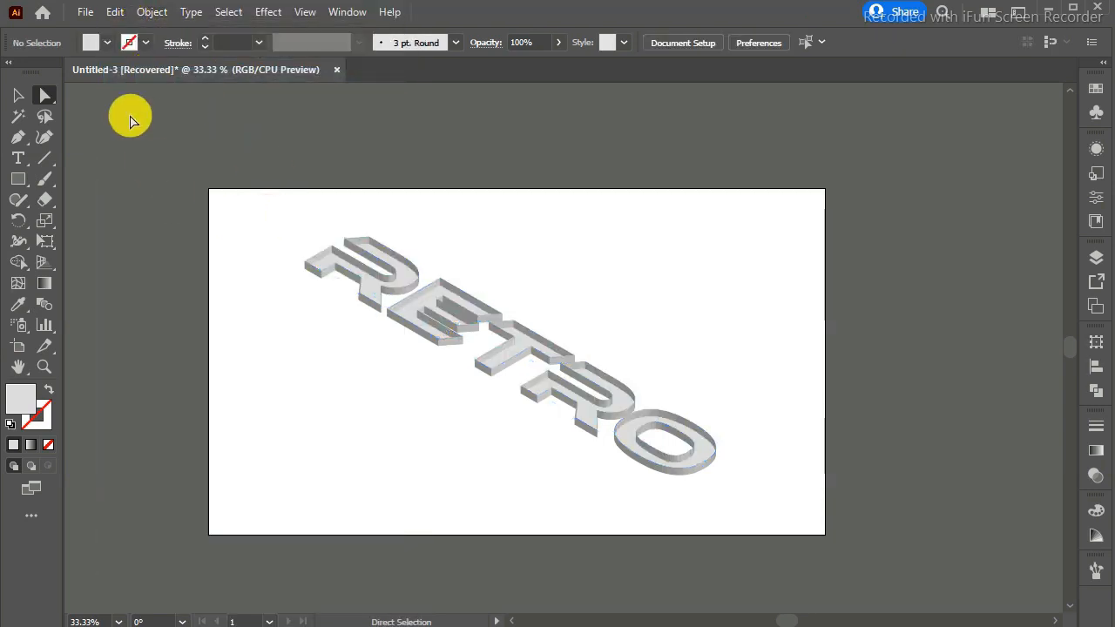
# Step: Paste the cut top faces in front at their original position and combine them into one compound path
pyautogui.click(114, 11)
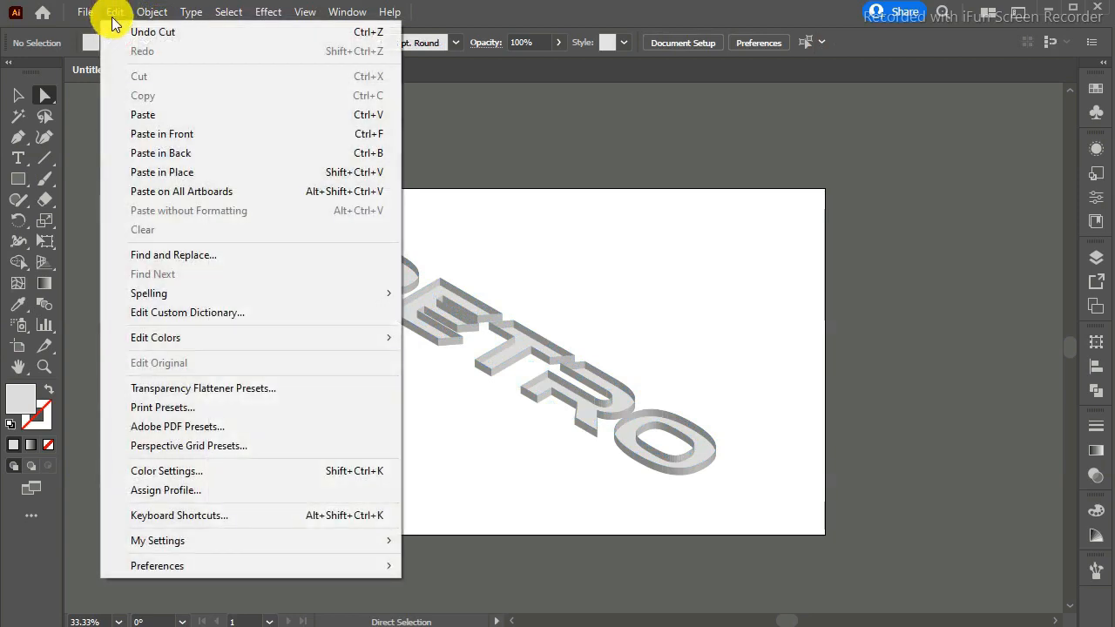
pyautogui.click(166, 142)
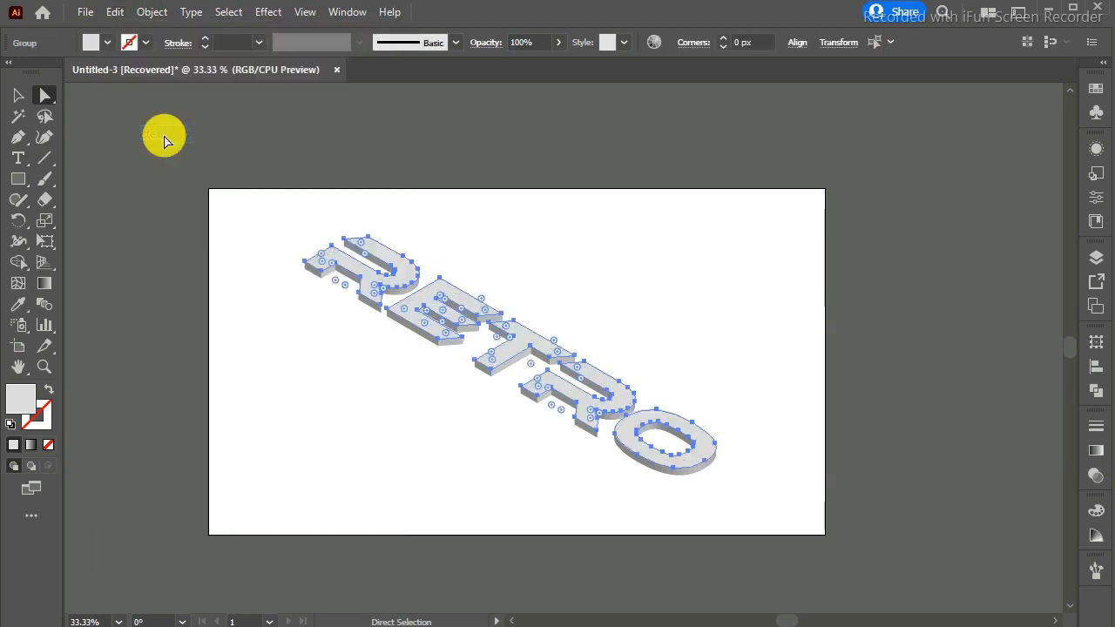
pyautogui.click(152, 11)
pyautogui.moveTo(348, 616)
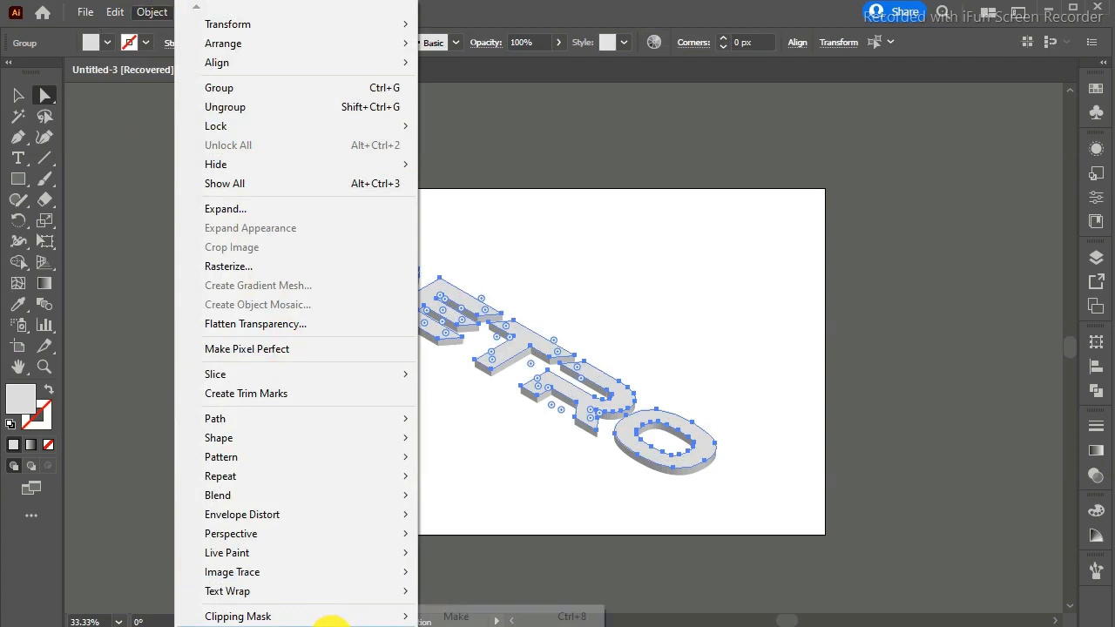
pyautogui.click(449, 617)
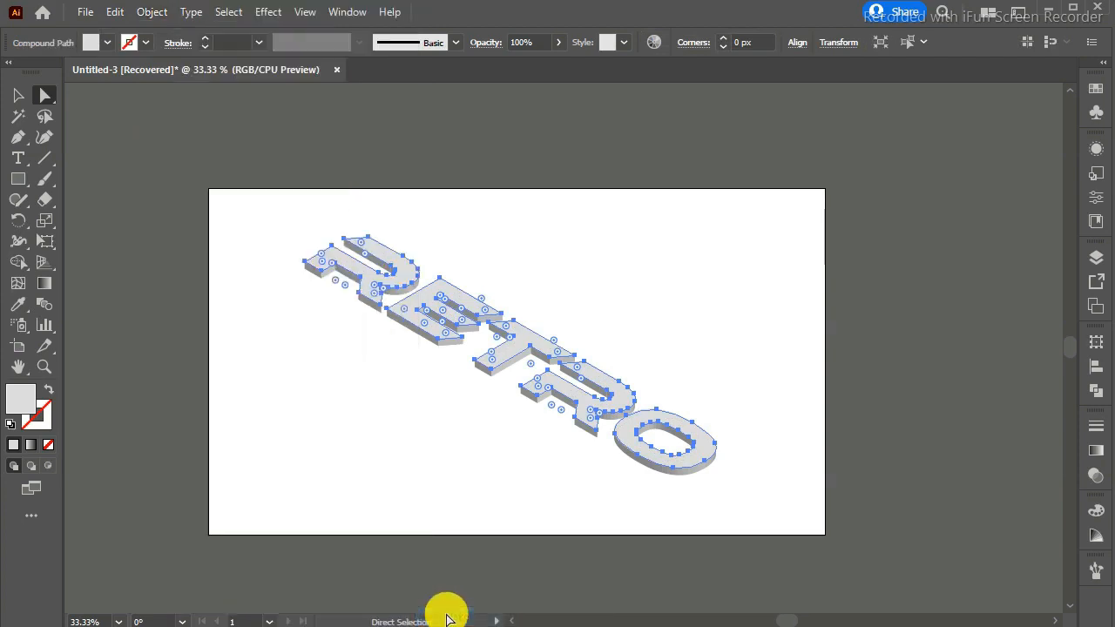
pyautogui.click(310, 469)
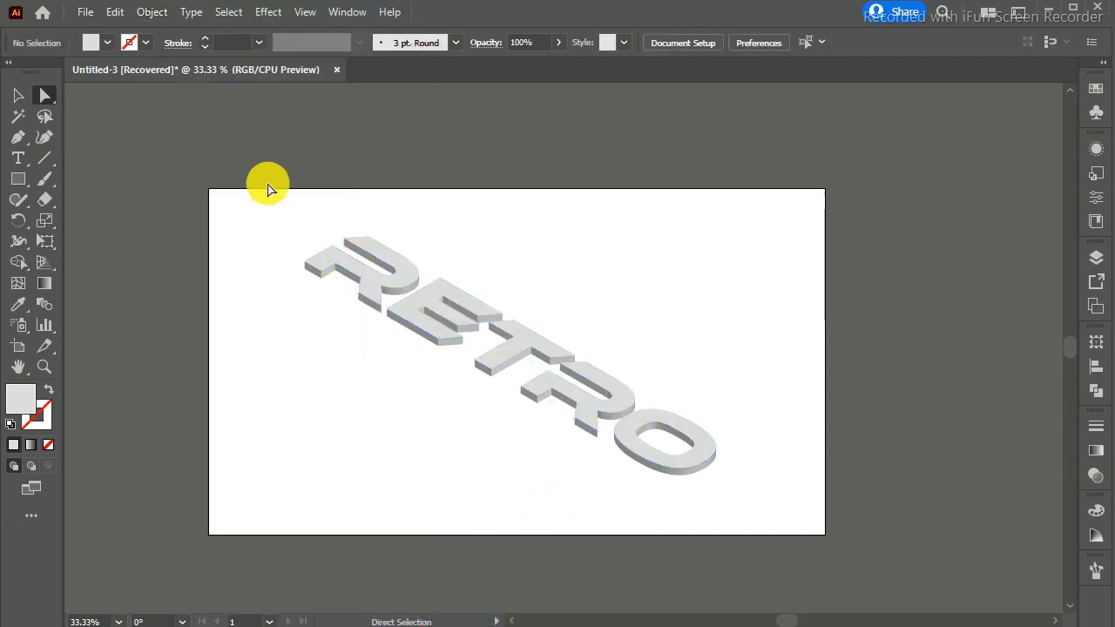
# Step: Select the whole RETRO artwork and make a clipping mask from the compound top-face path, leaving nothing selected
pyautogui.moveTo(256, 208); pyautogui.dragTo(756, 500)
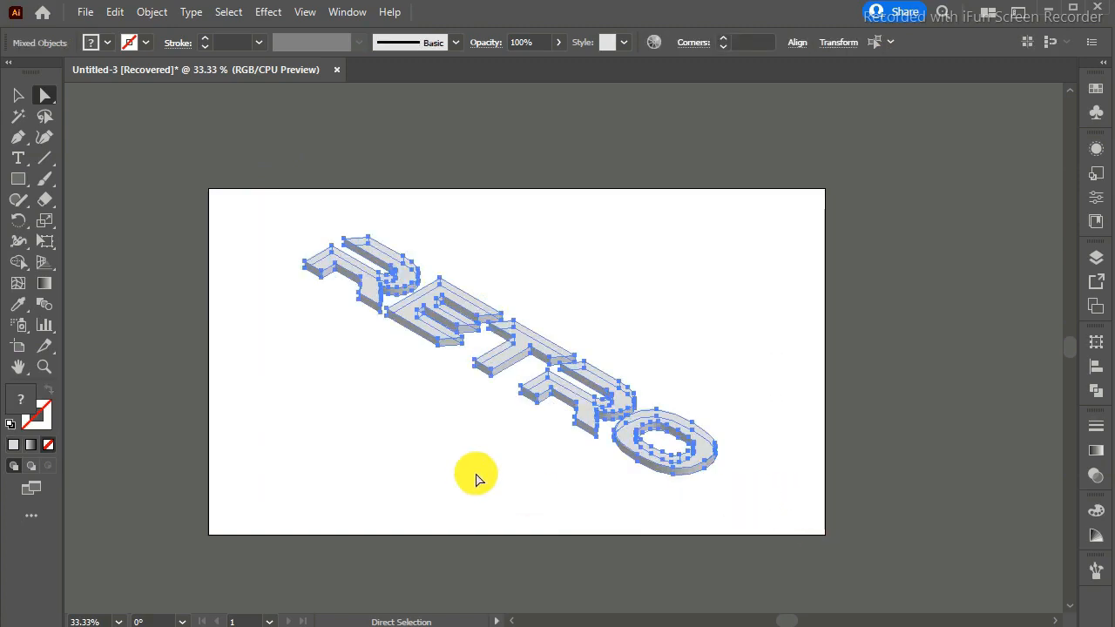
pyautogui.hotkey('ctrl', '7')
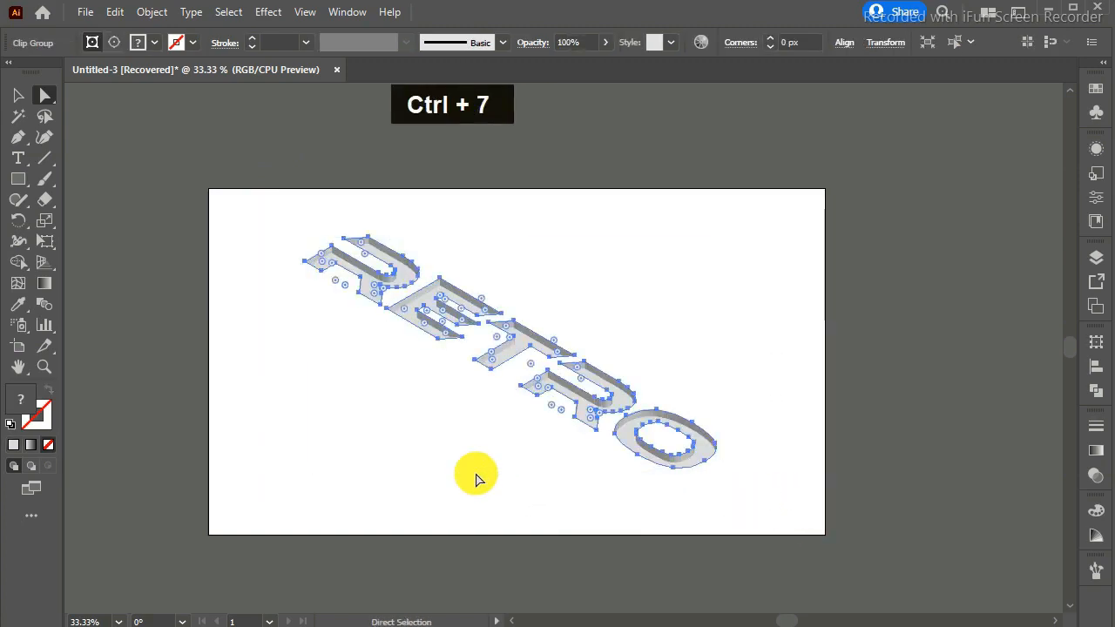
pyautogui.click(17, 96)
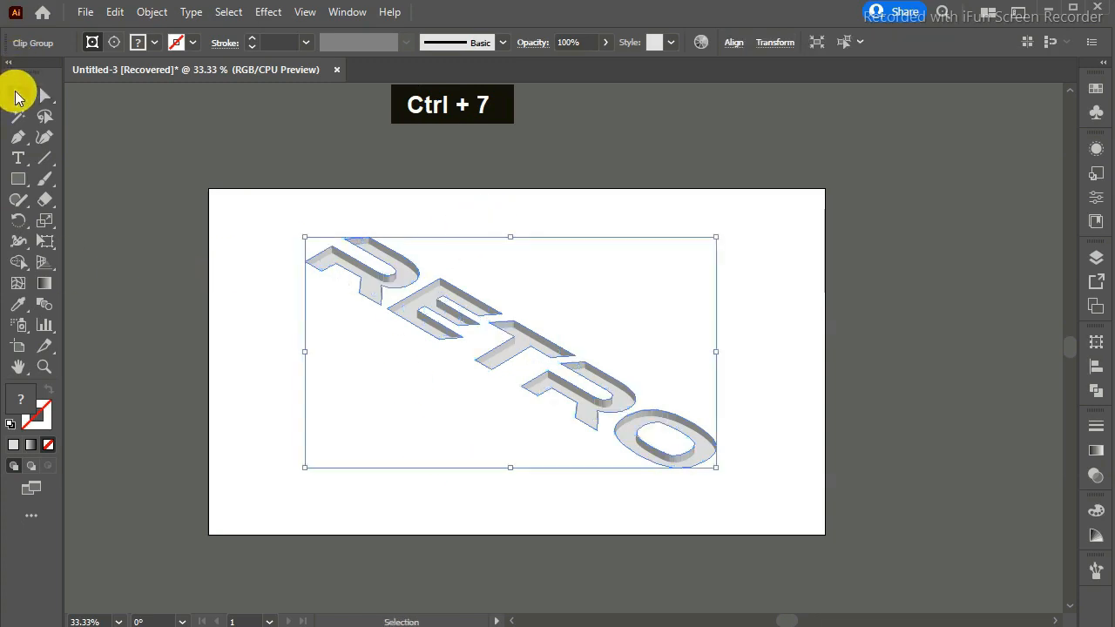
pyautogui.click(245, 256)
pyautogui.moveTo(268, 204); pyautogui.dragTo(733, 500)
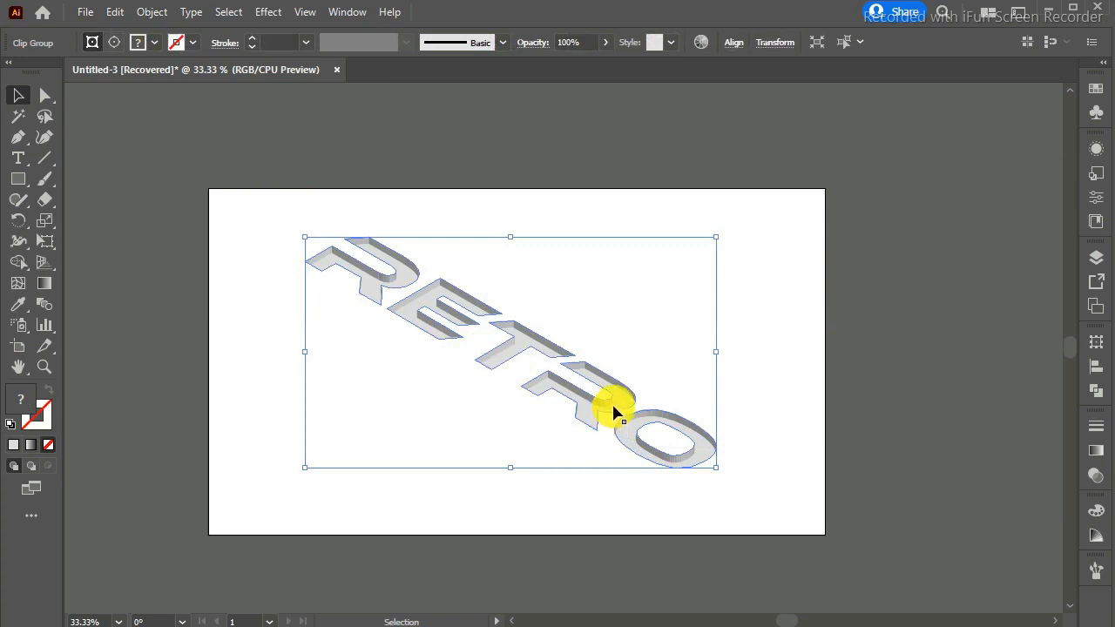
pyautogui.click(801, 385)
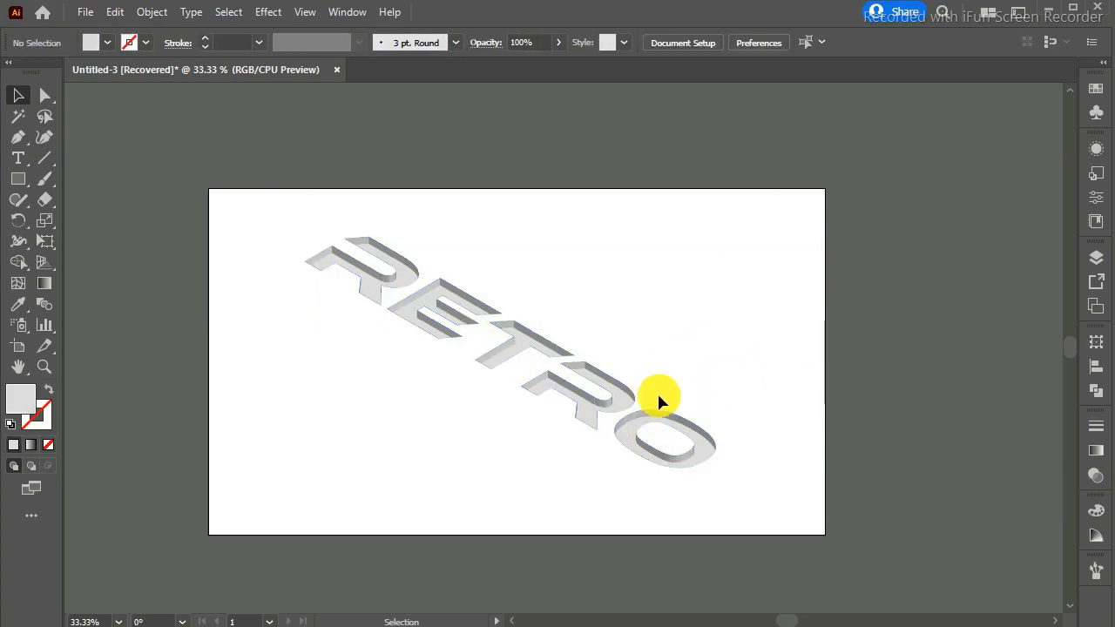
# Step: Duplicate the clipped RETRO text, scale the copy proportionally to slightly under half size, and place it along the upper edge of the large text
pyautogui.click(671, 425)
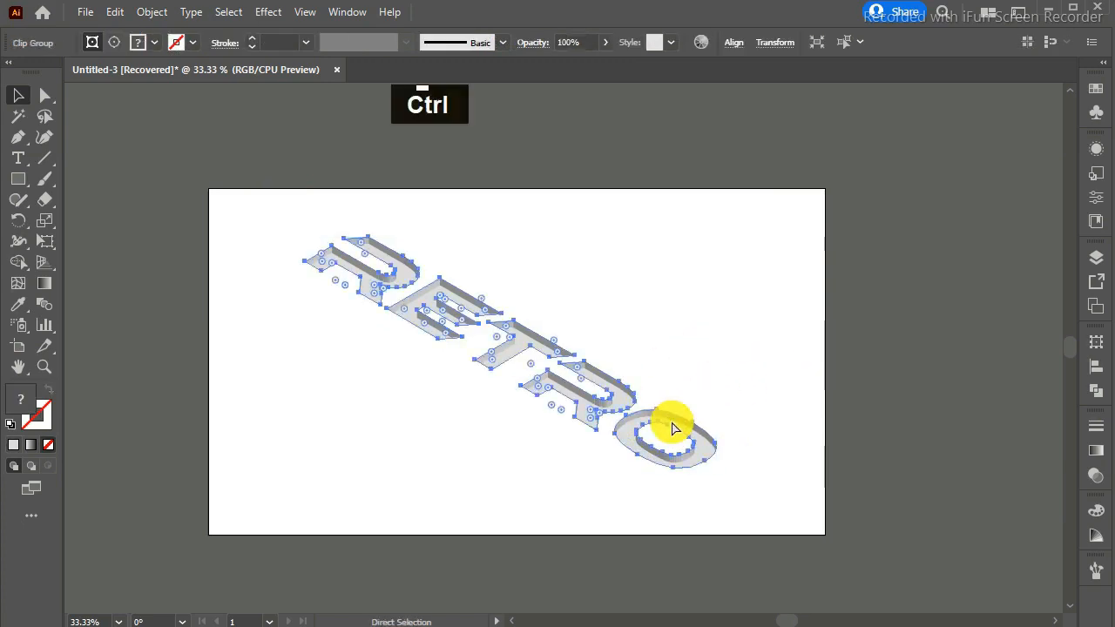
pyautogui.hotkey('ctrl', 'c')
pyautogui.hotkey('ctrl', 'v')
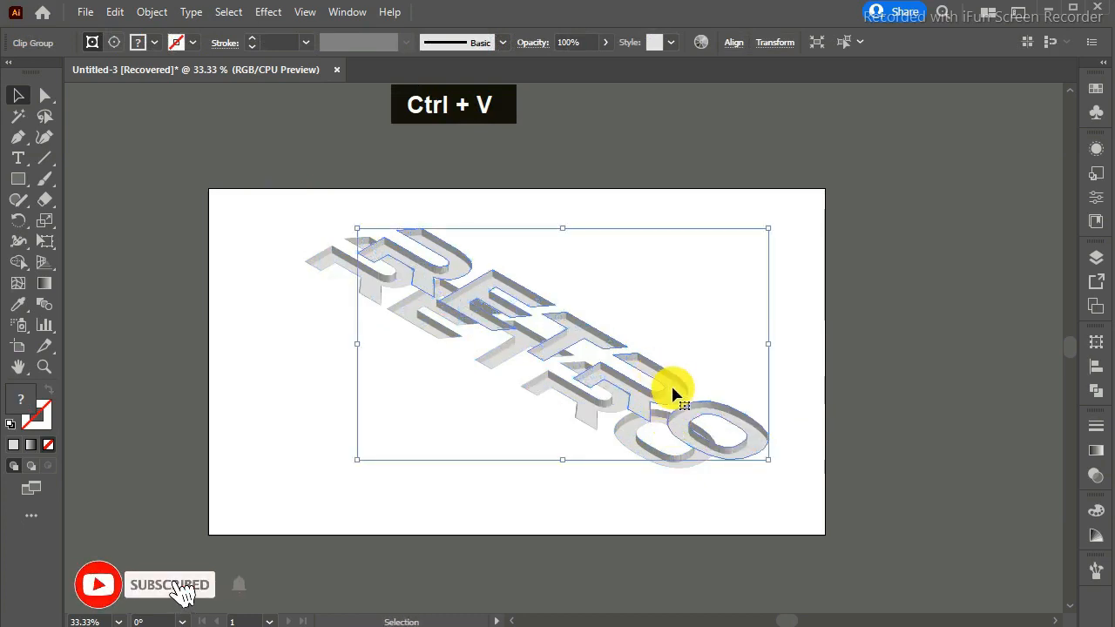
pyautogui.moveTo(676, 376); pyautogui.dragTo(685, 354)
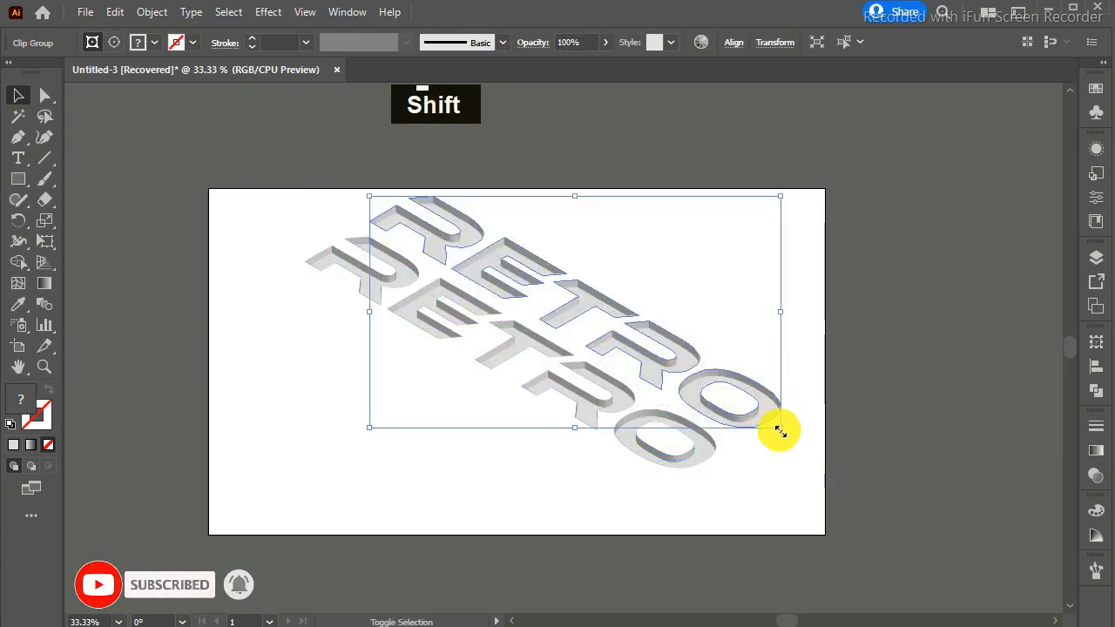
pyautogui.moveTo(781, 432); pyautogui.dragTo(665, 374)
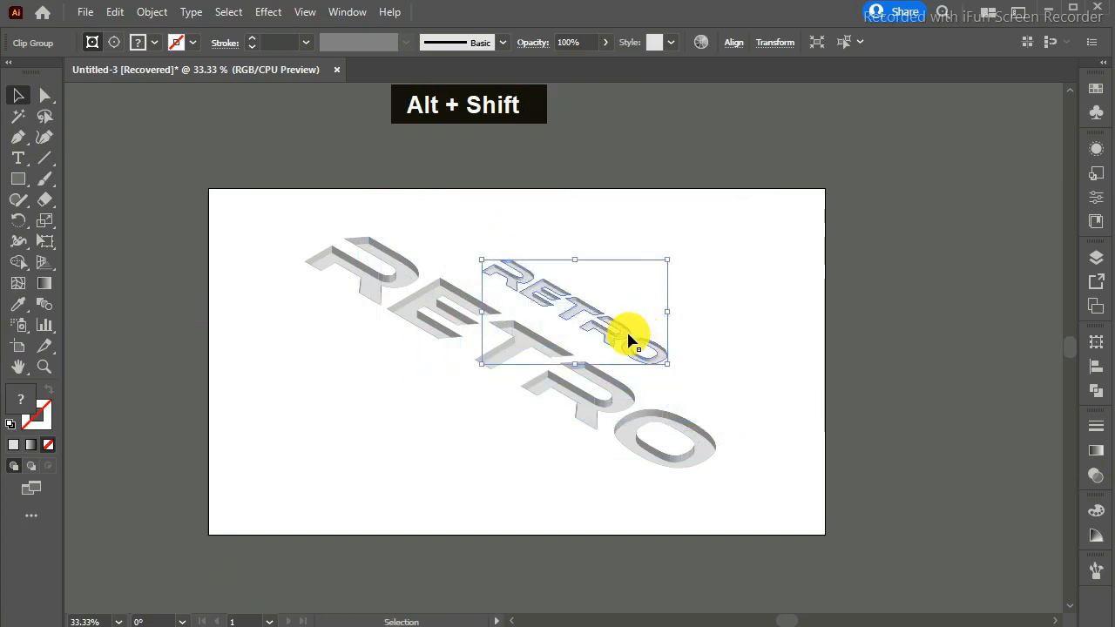
pyautogui.moveTo(636, 325); pyautogui.dragTo(531, 289)
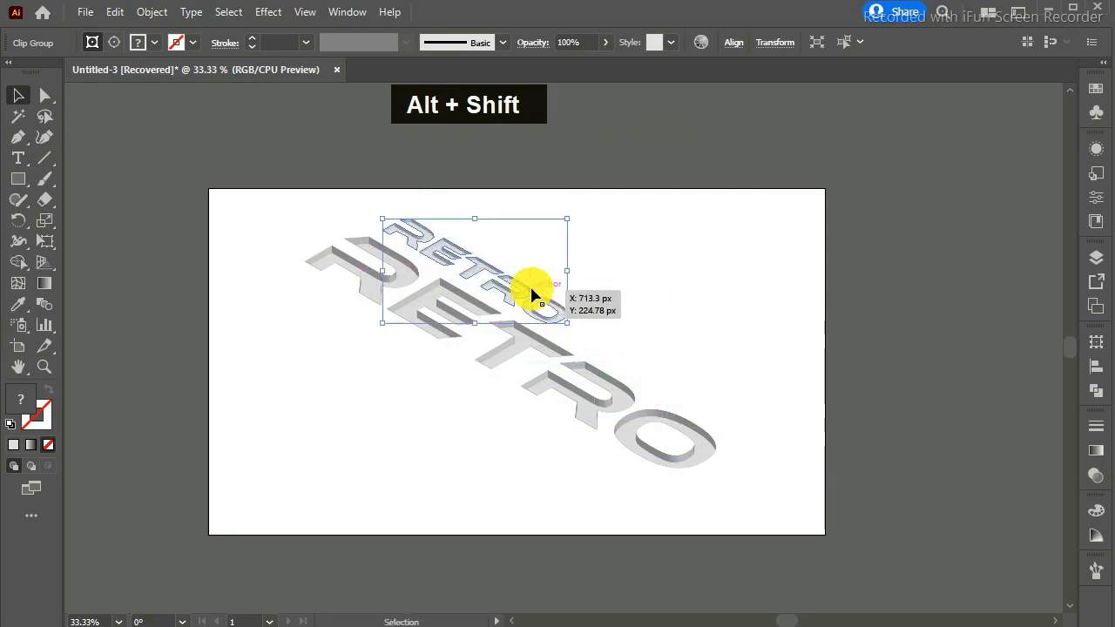
pyautogui.click(654, 316)
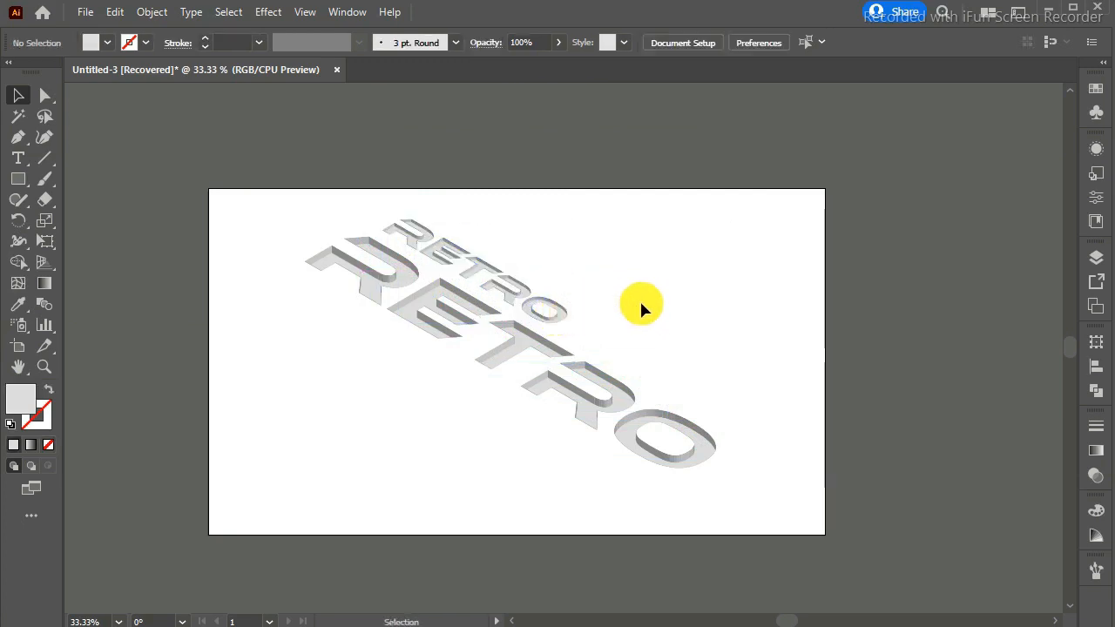
# Step: Examine the composition of large and small inset RETRO texts up close and on the full artboard
pyautogui.press('F10')
pyautogui.press('F10')
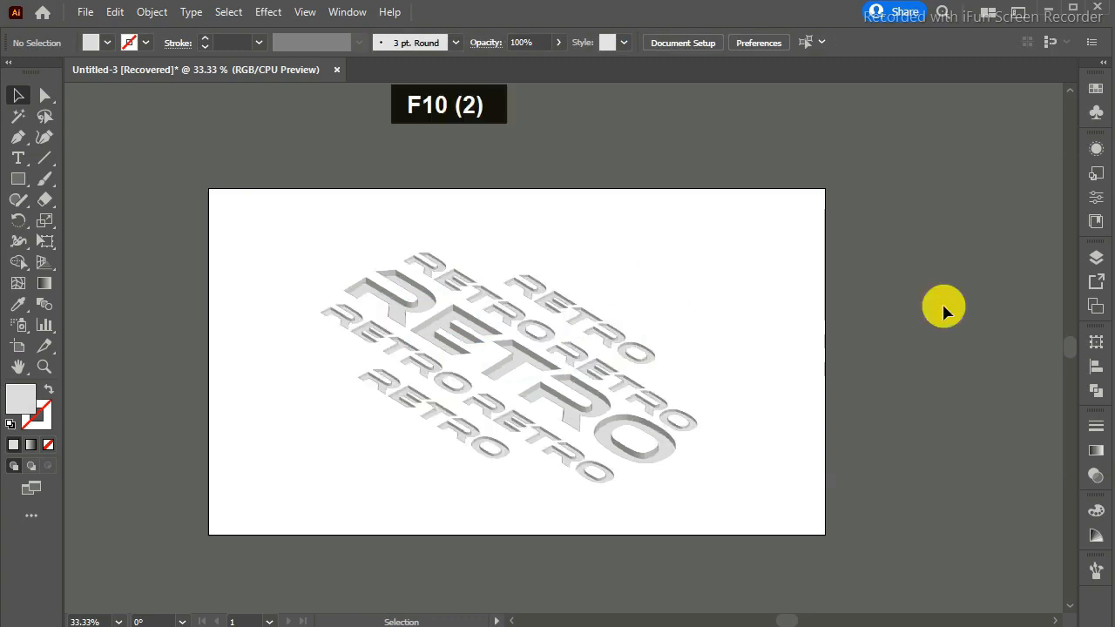
pyautogui.hotkey('ctrl', '=')
pyautogui.hotkey('ctrl', '=')
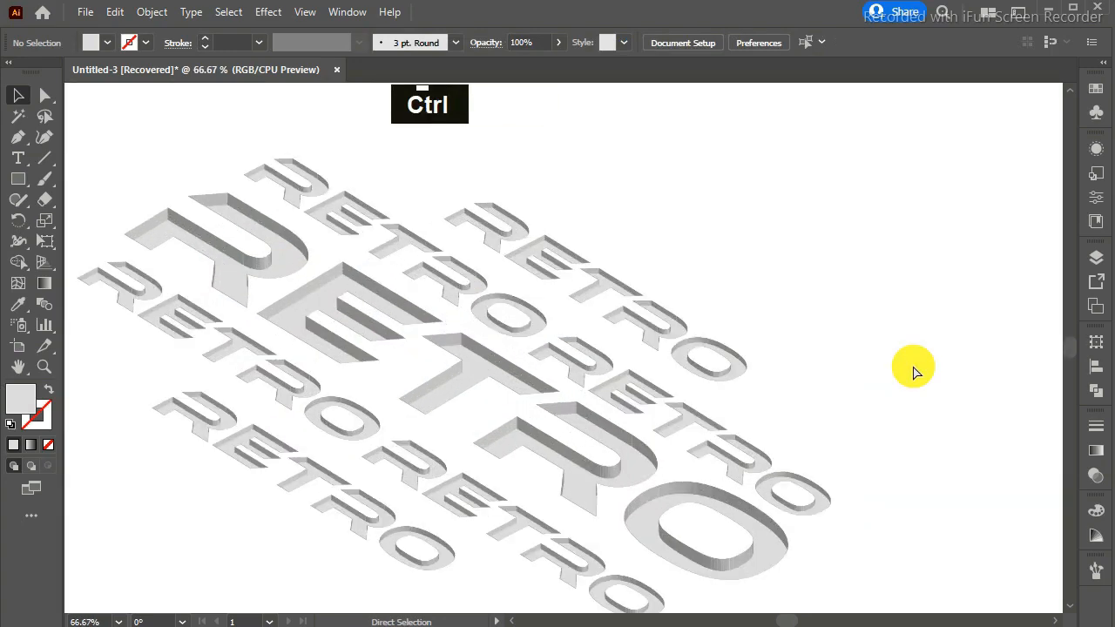
pyautogui.hotkey('ctrl', '-')
pyautogui.hotkey('ctrl', '-')
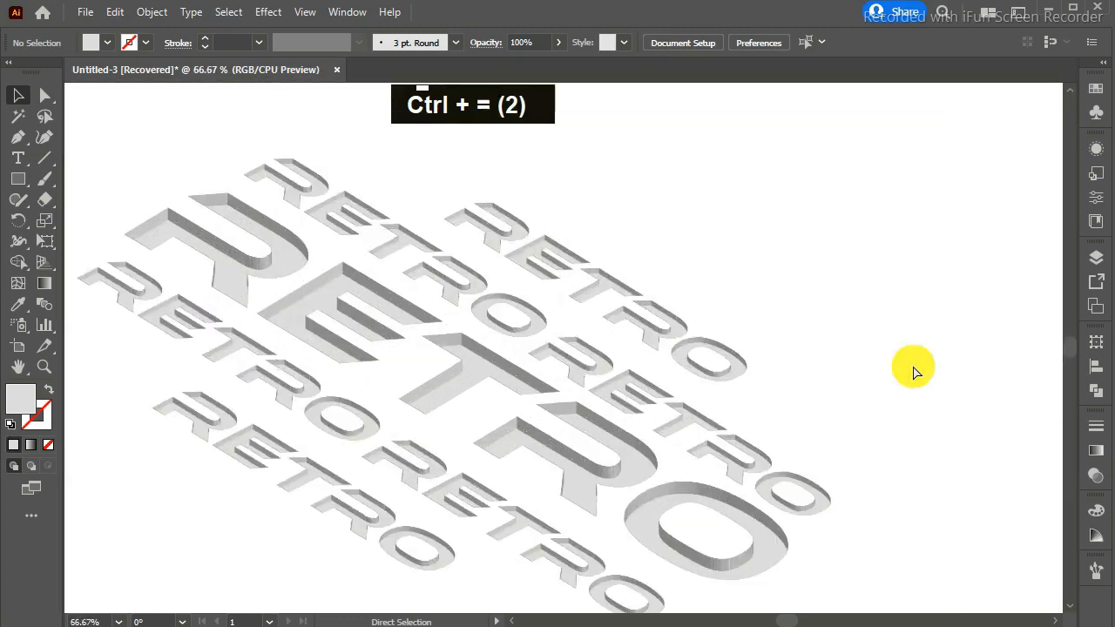
pyautogui.hotkey('ctrl', '-')
pyautogui.hotkey('ctrl', '-')
pyautogui.hotkey('ctrl', '-')
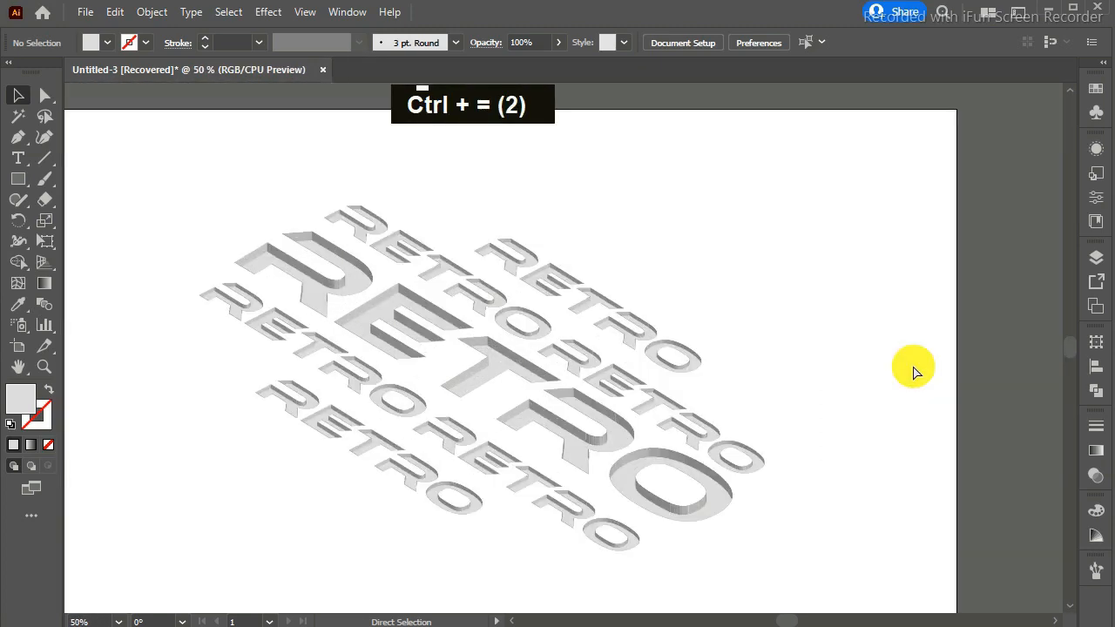
pyautogui.hotkey('ctrl', '-')
pyautogui.hotkey('ctrl', '-')
pyautogui.hotkey('ctrl', '-')
pyautogui.hotkey('ctrl', '=')
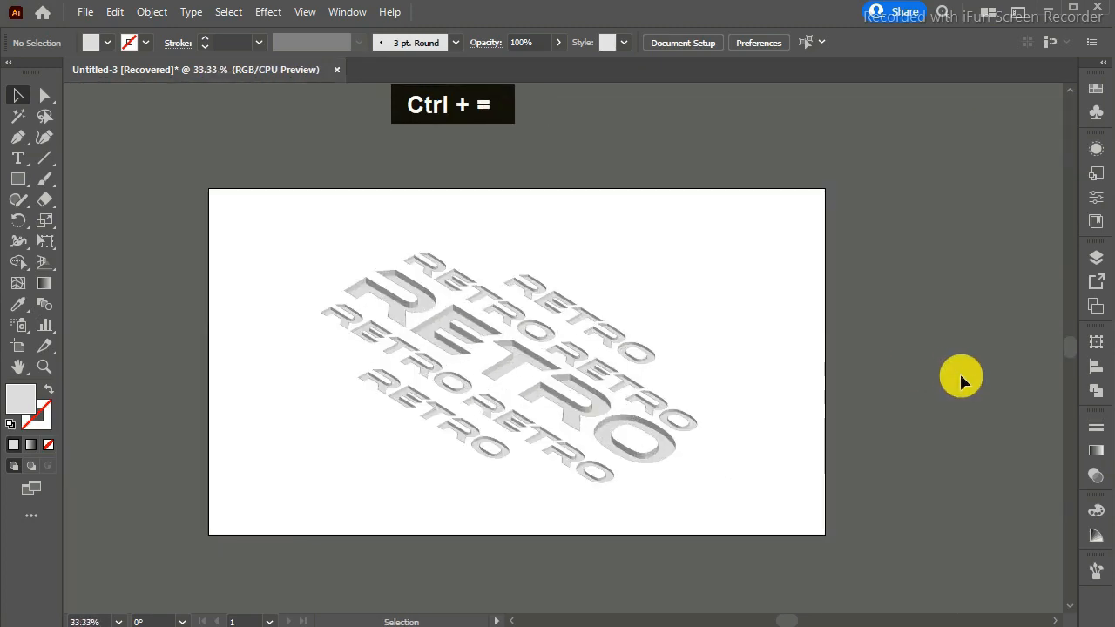